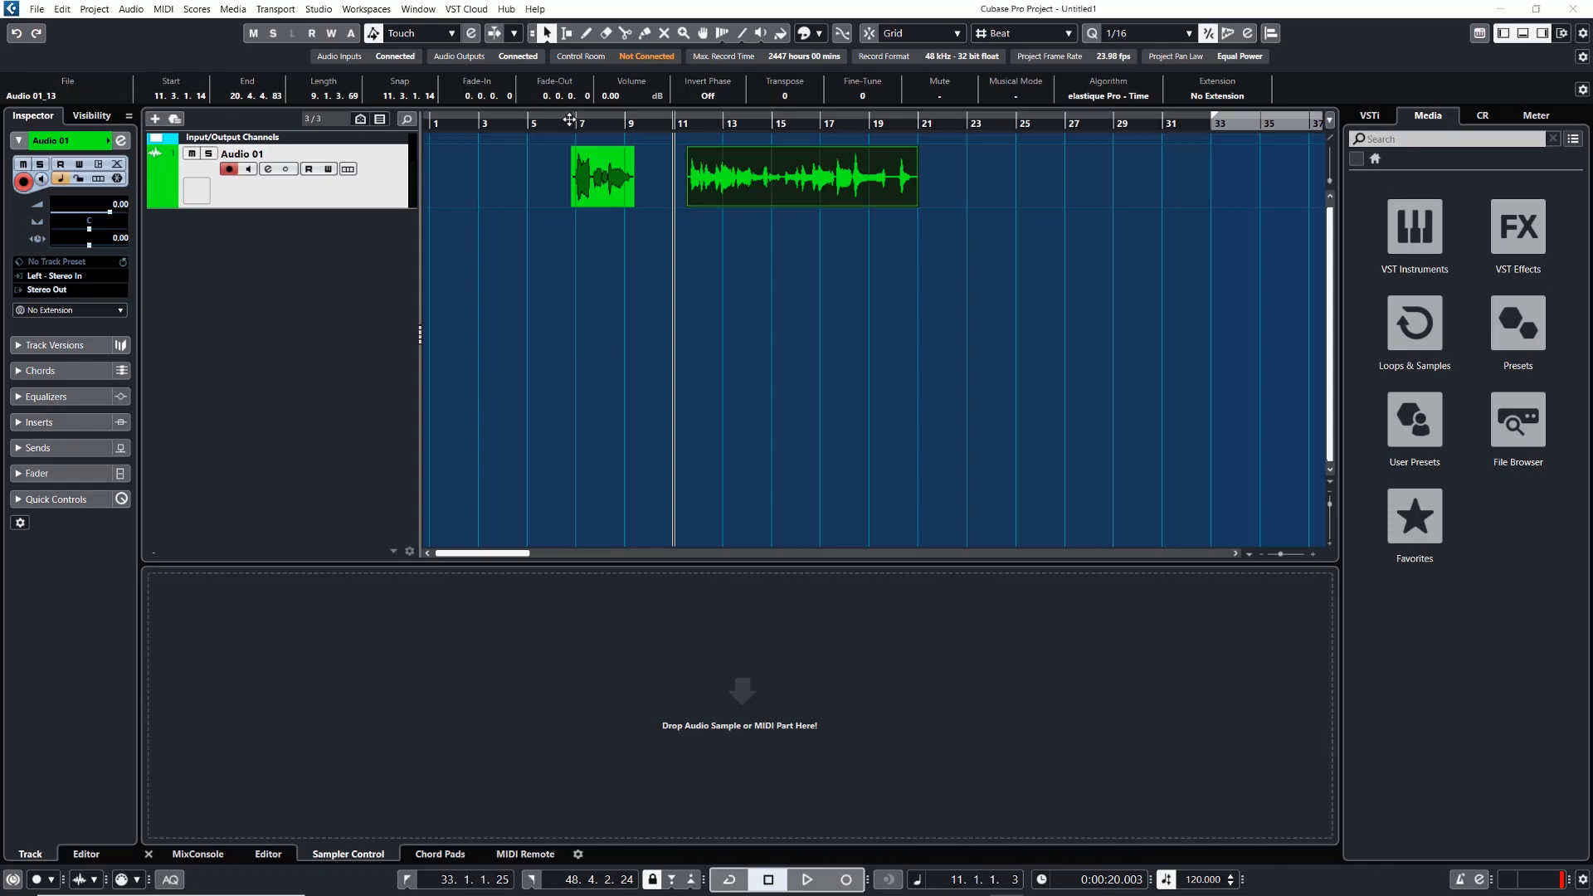
- Play the short audio clip on Audio 01 and move it earlier so it starts at about bar 4.3
left_click(572, 123)
left_click(586, 155)
key("space")
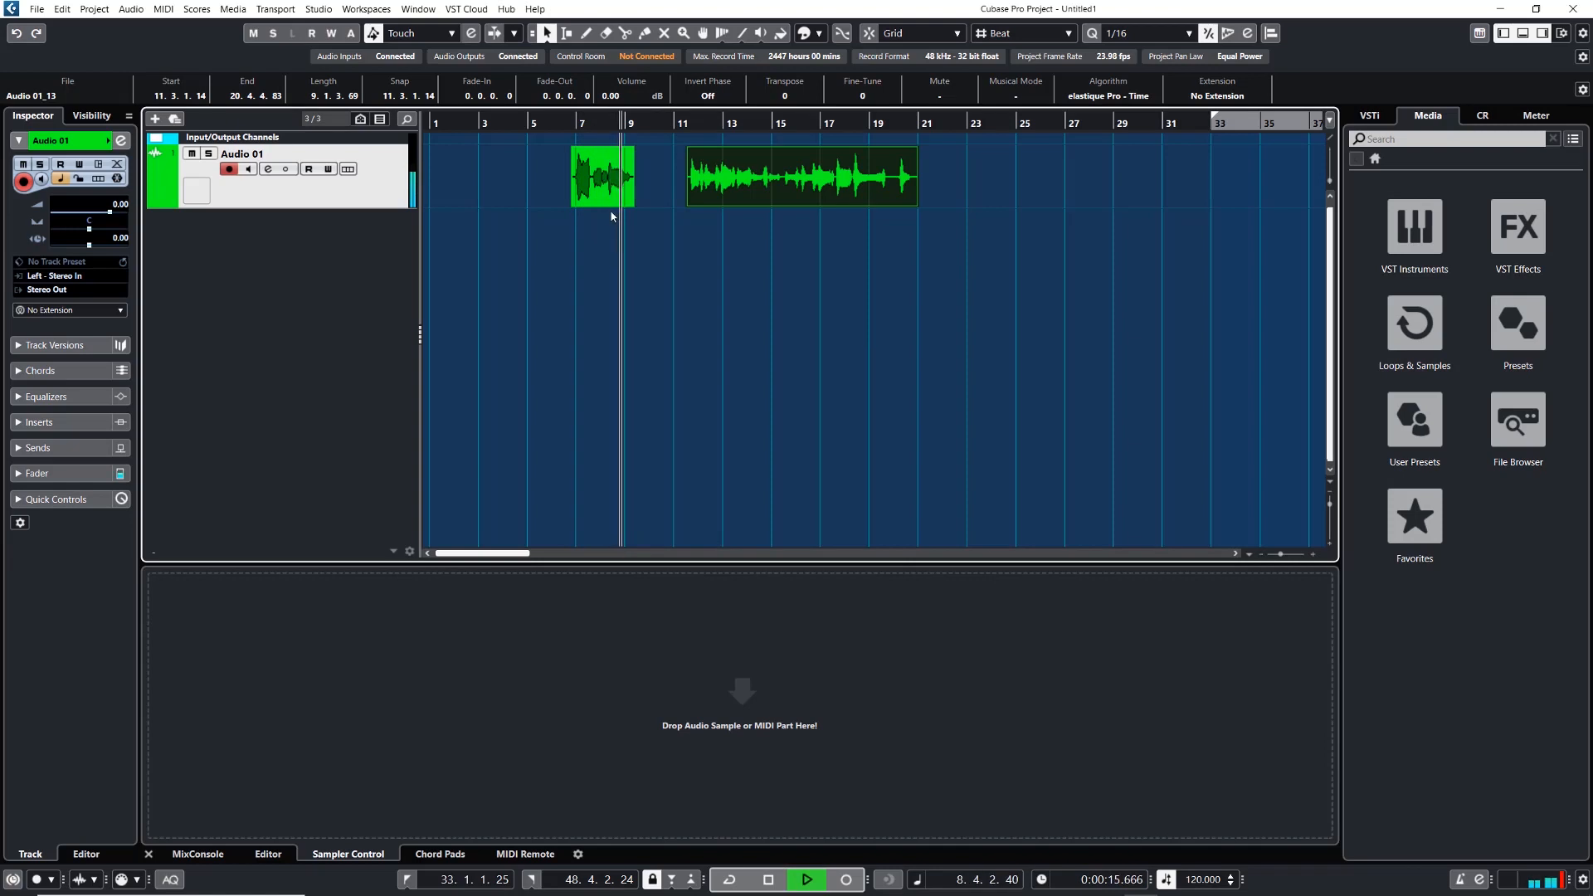
key("space")
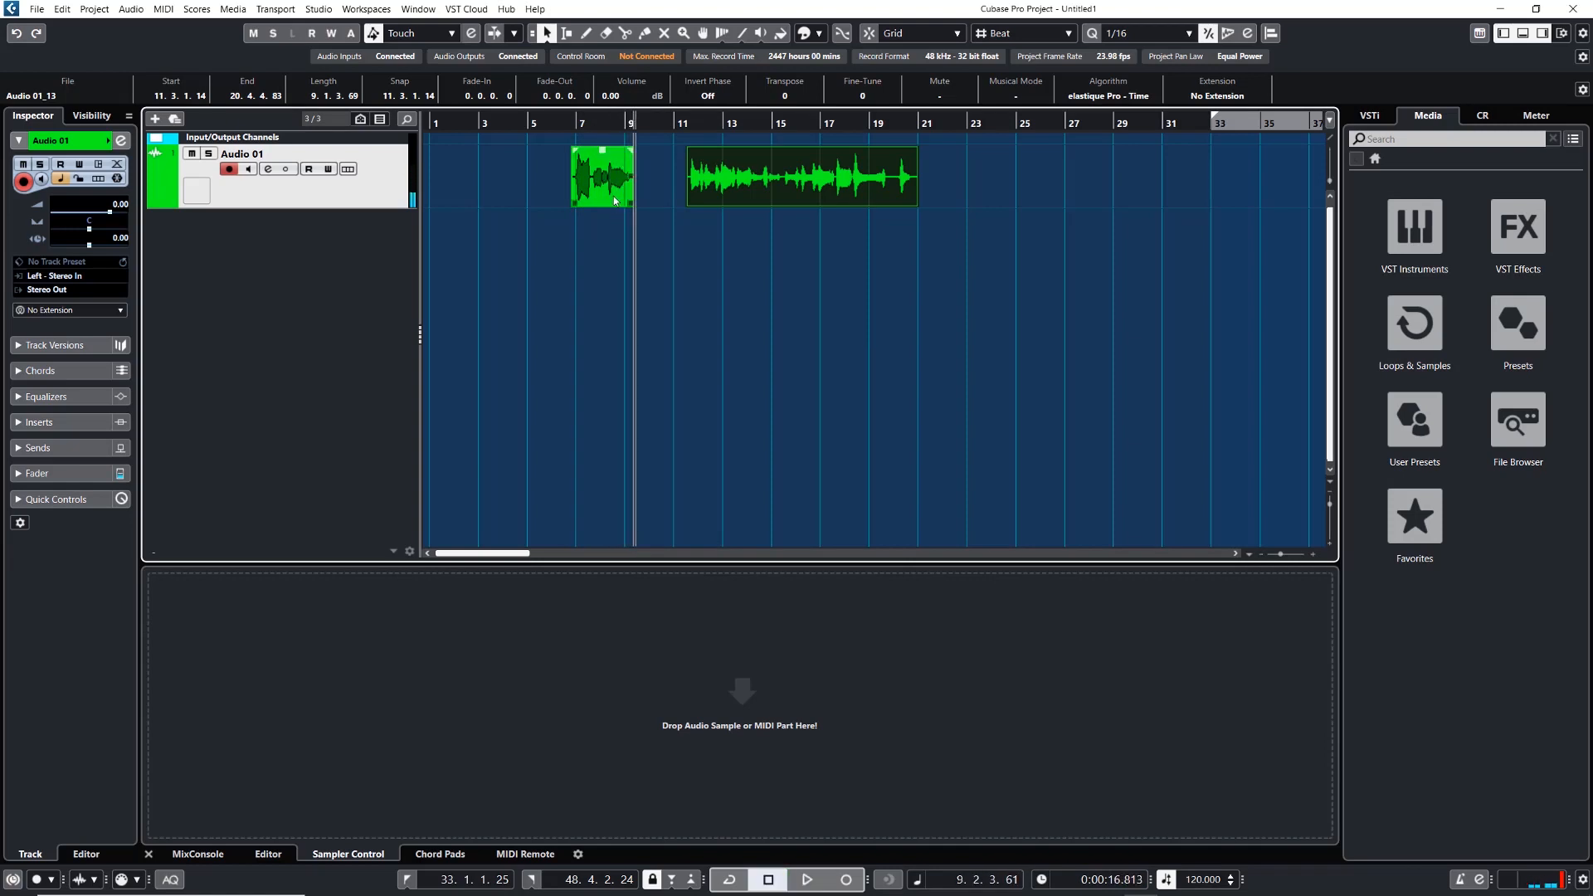
left_click_drag(593, 175, 539, 174)
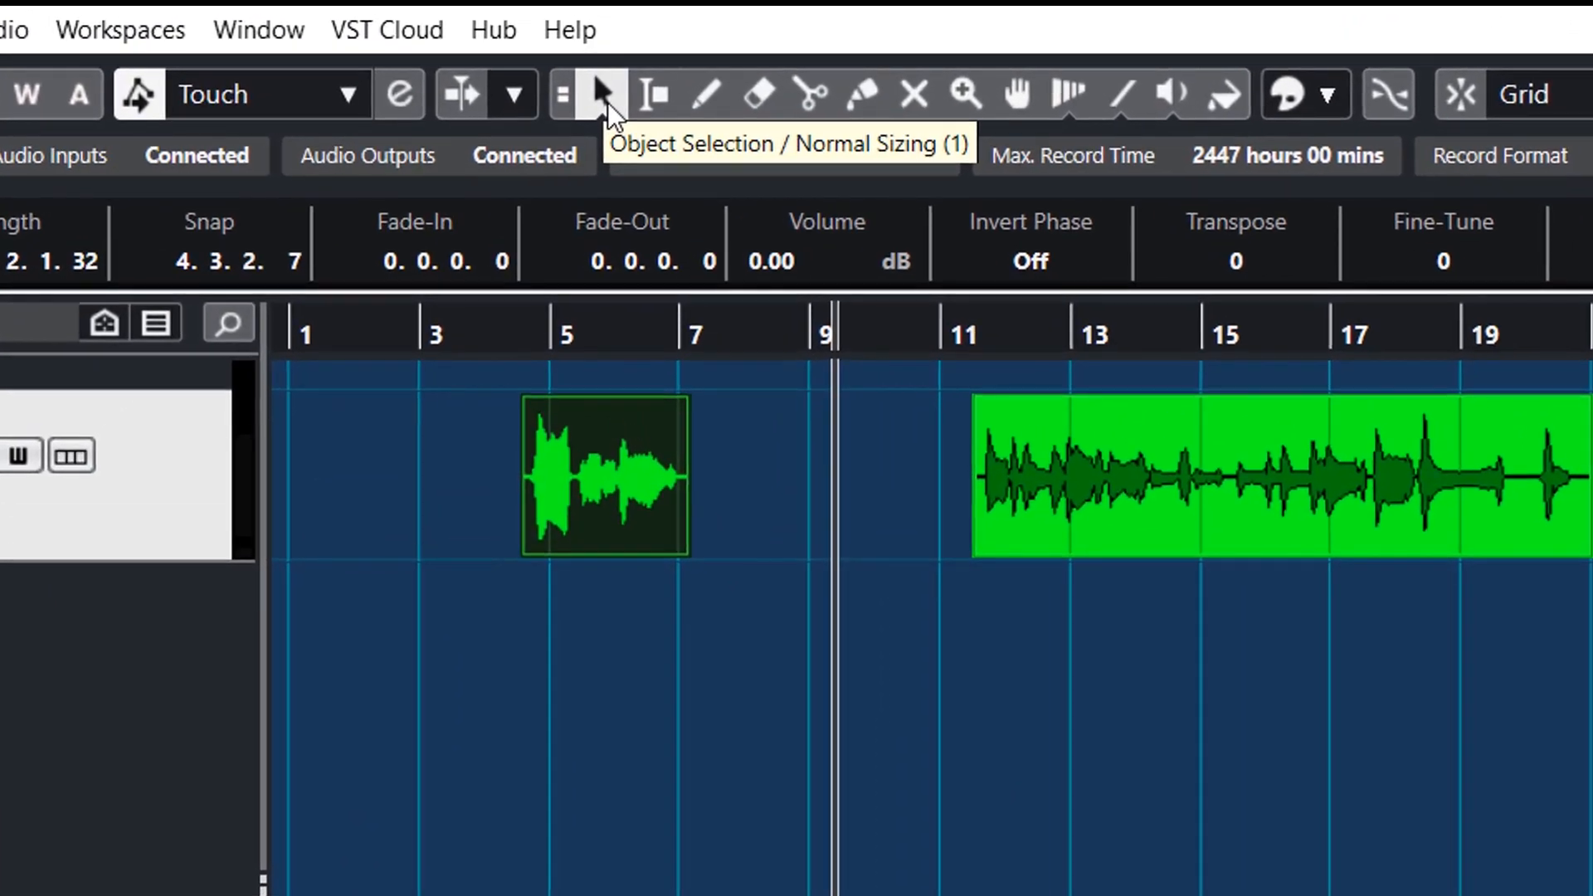
- Set the selection tool to Sizing Applies Time Stretch and stretch the short clip's start back to about bar 1.4
left_click(608, 102)
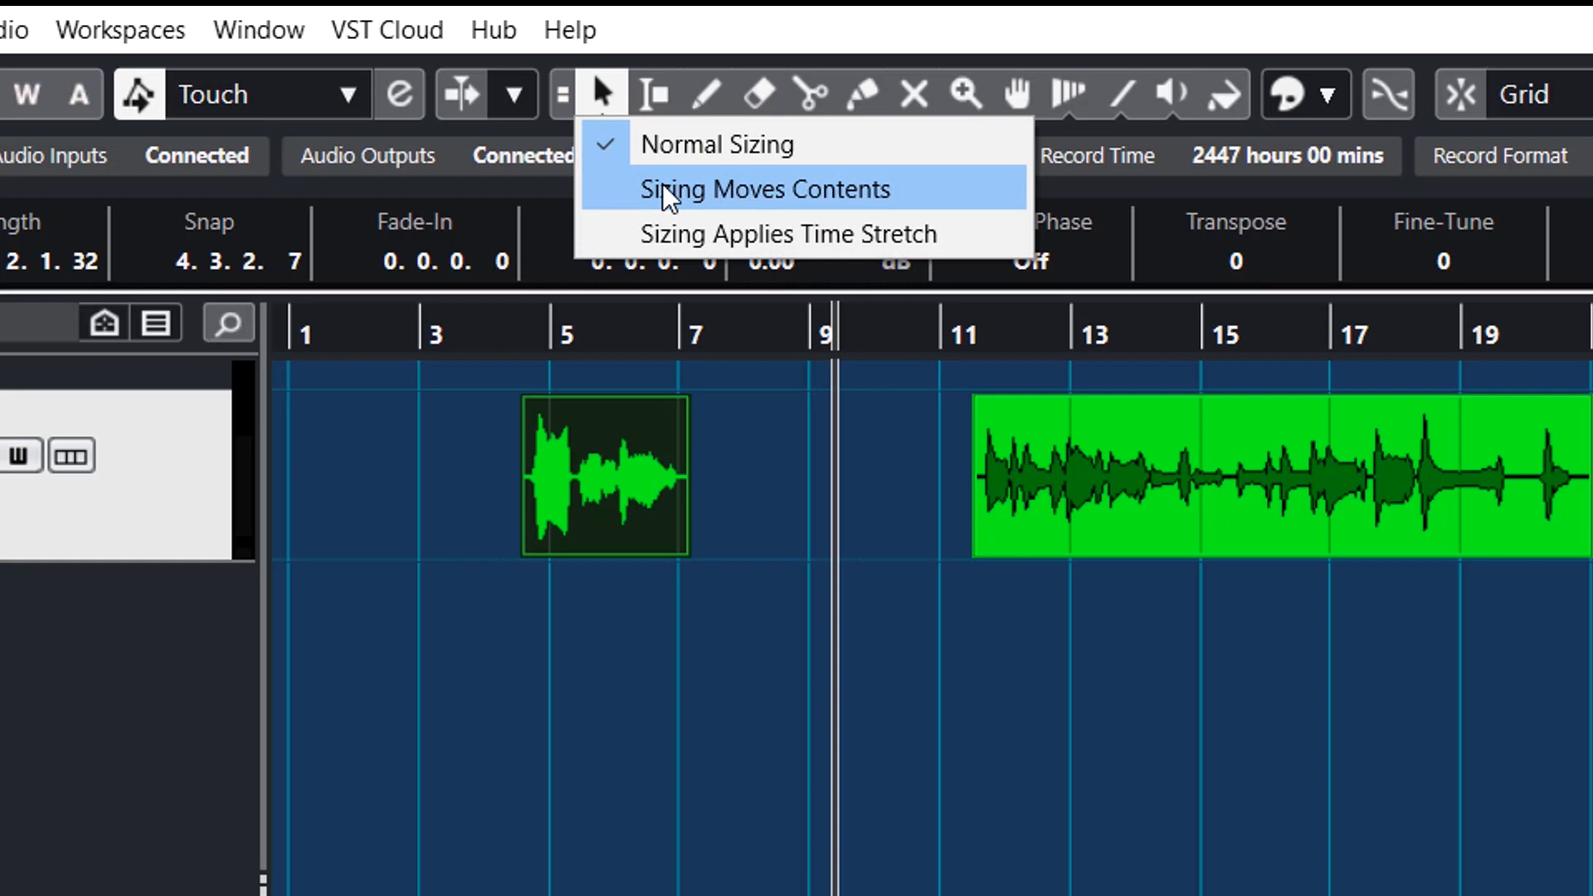
left_click(685, 236)
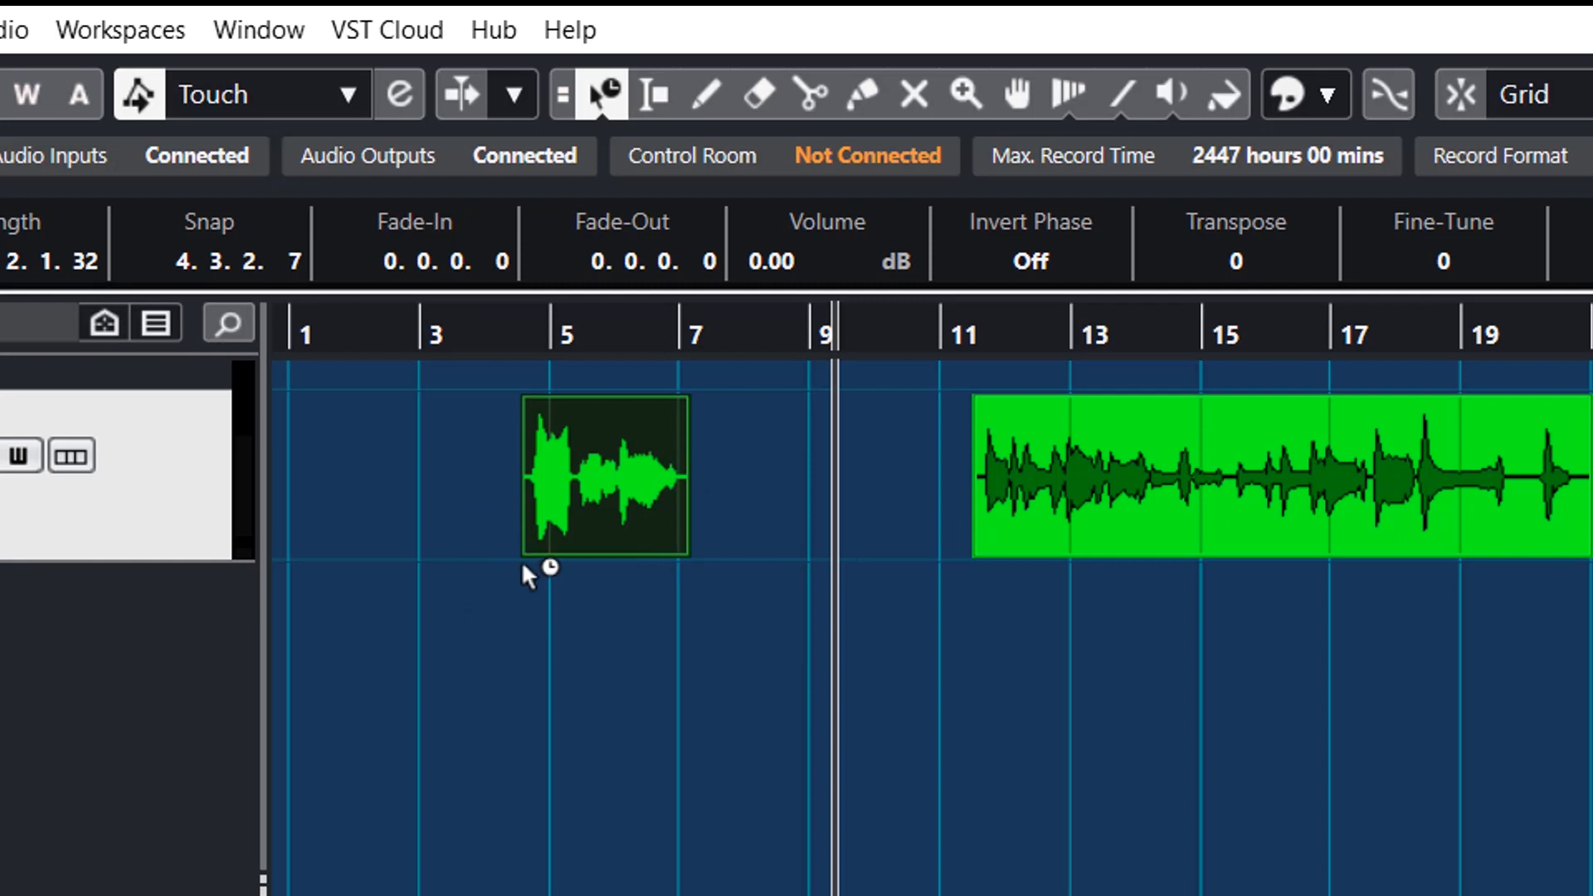
mouse_move(530, 550)
left_click_drag(530, 551, 347, 531)
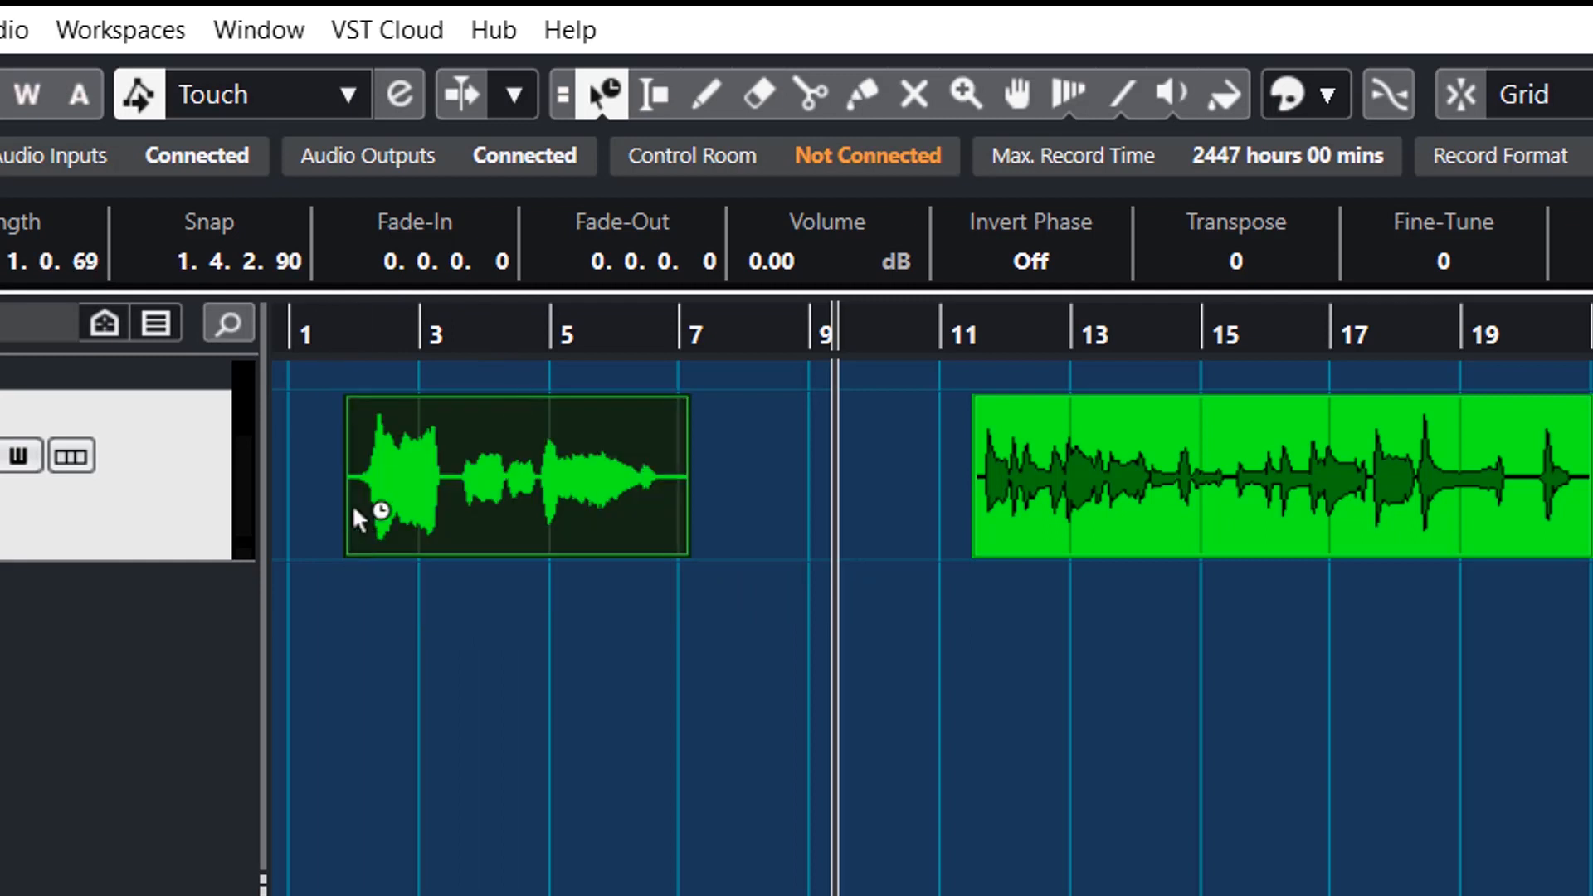
- Play back the short clip to compare its stretched and original versions
left_click(363, 337)
key("space")
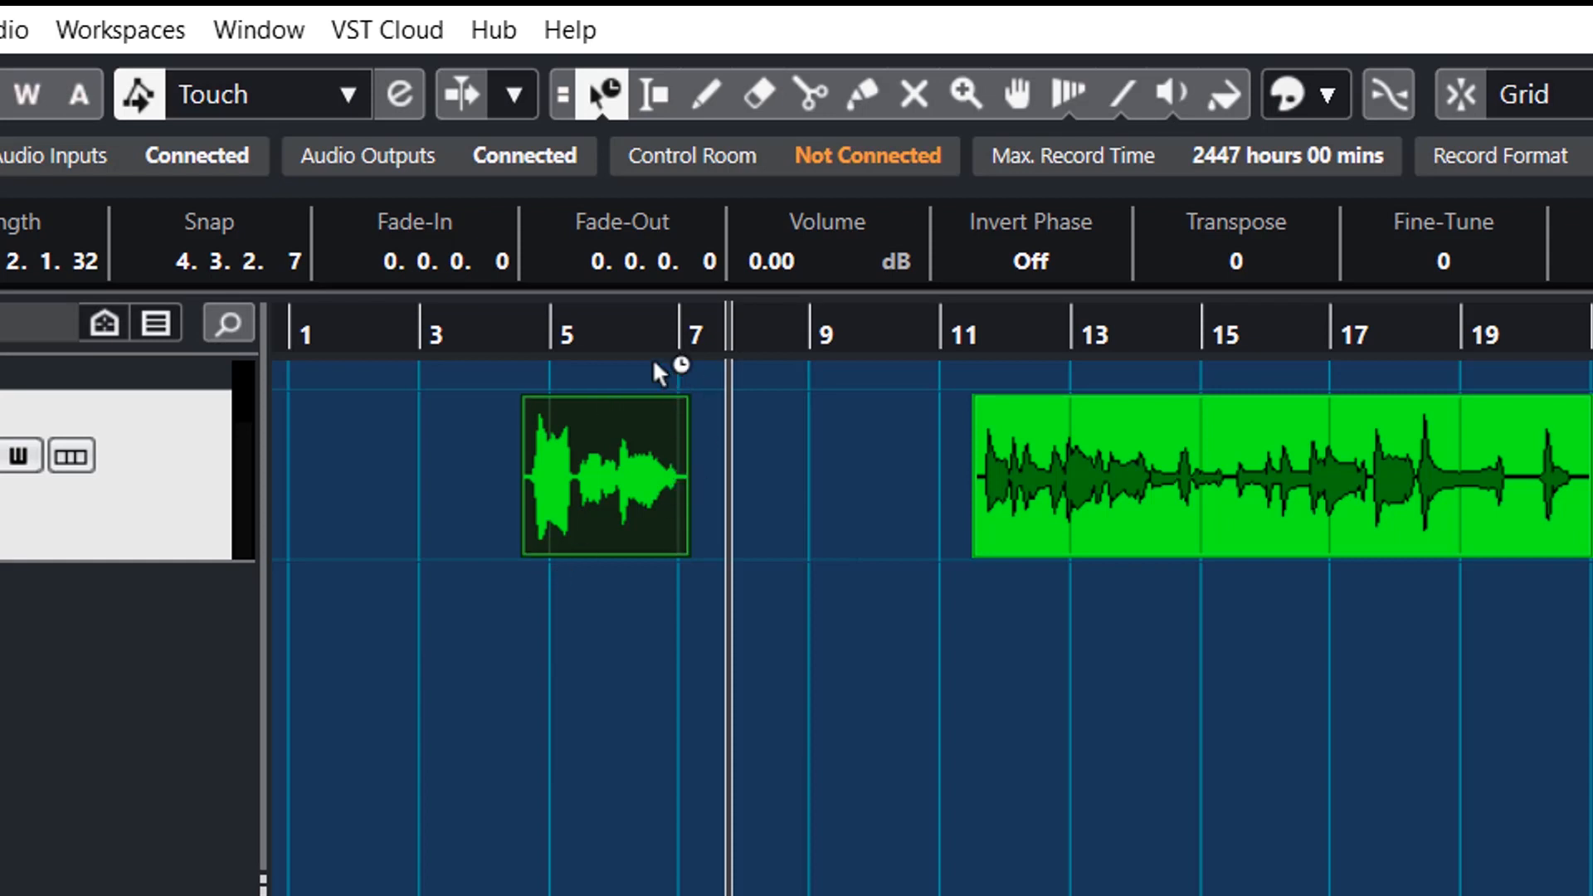
left_click(597, 325)
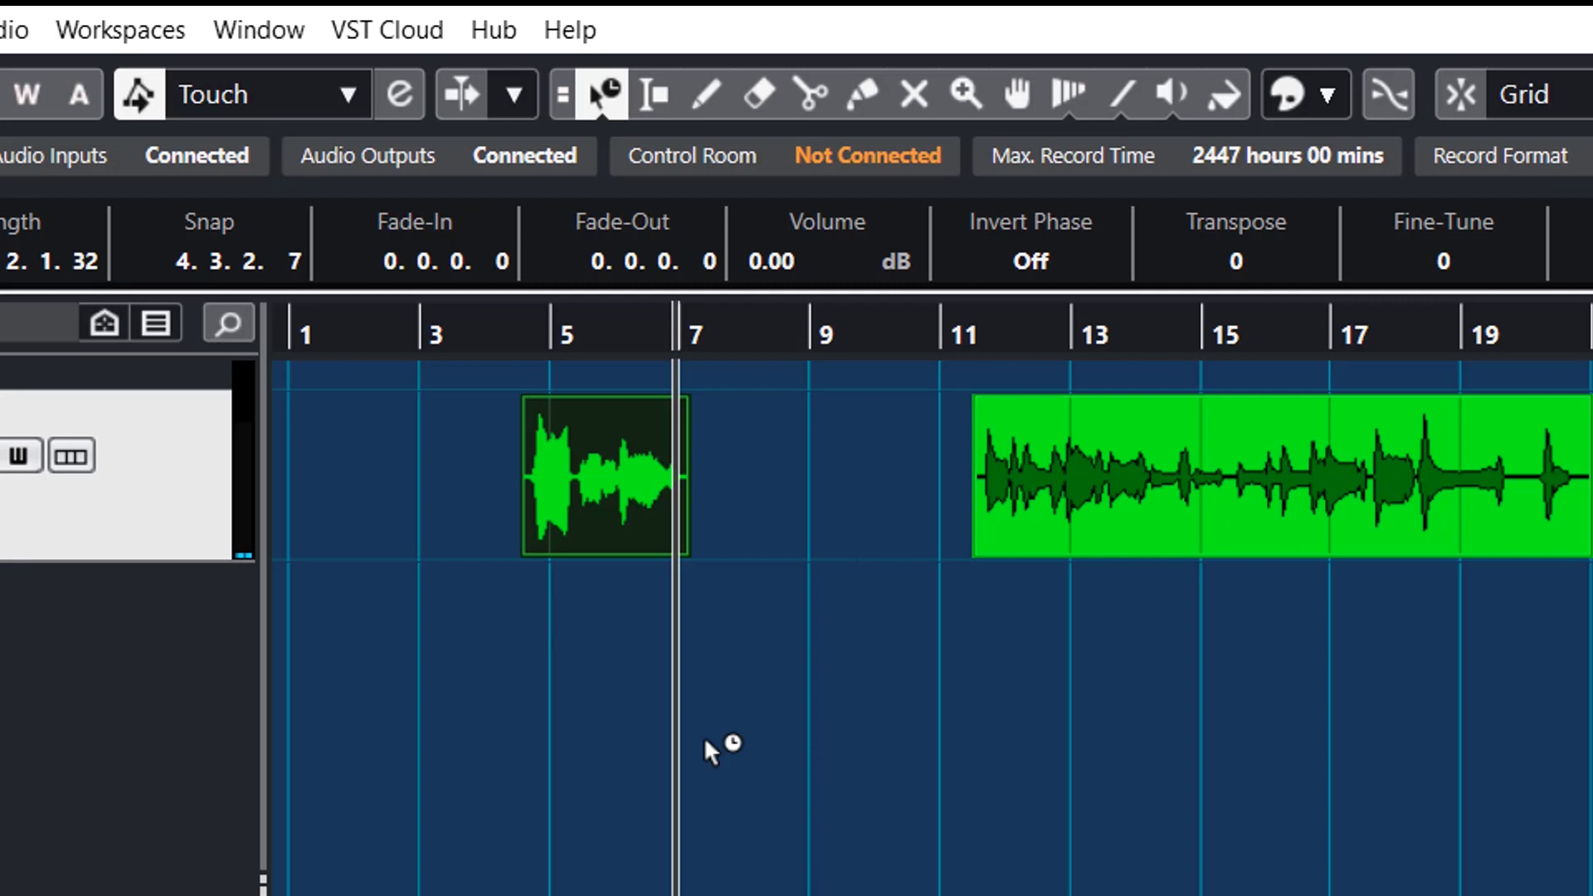
left_click(562, 495)
left_click(890, 585)
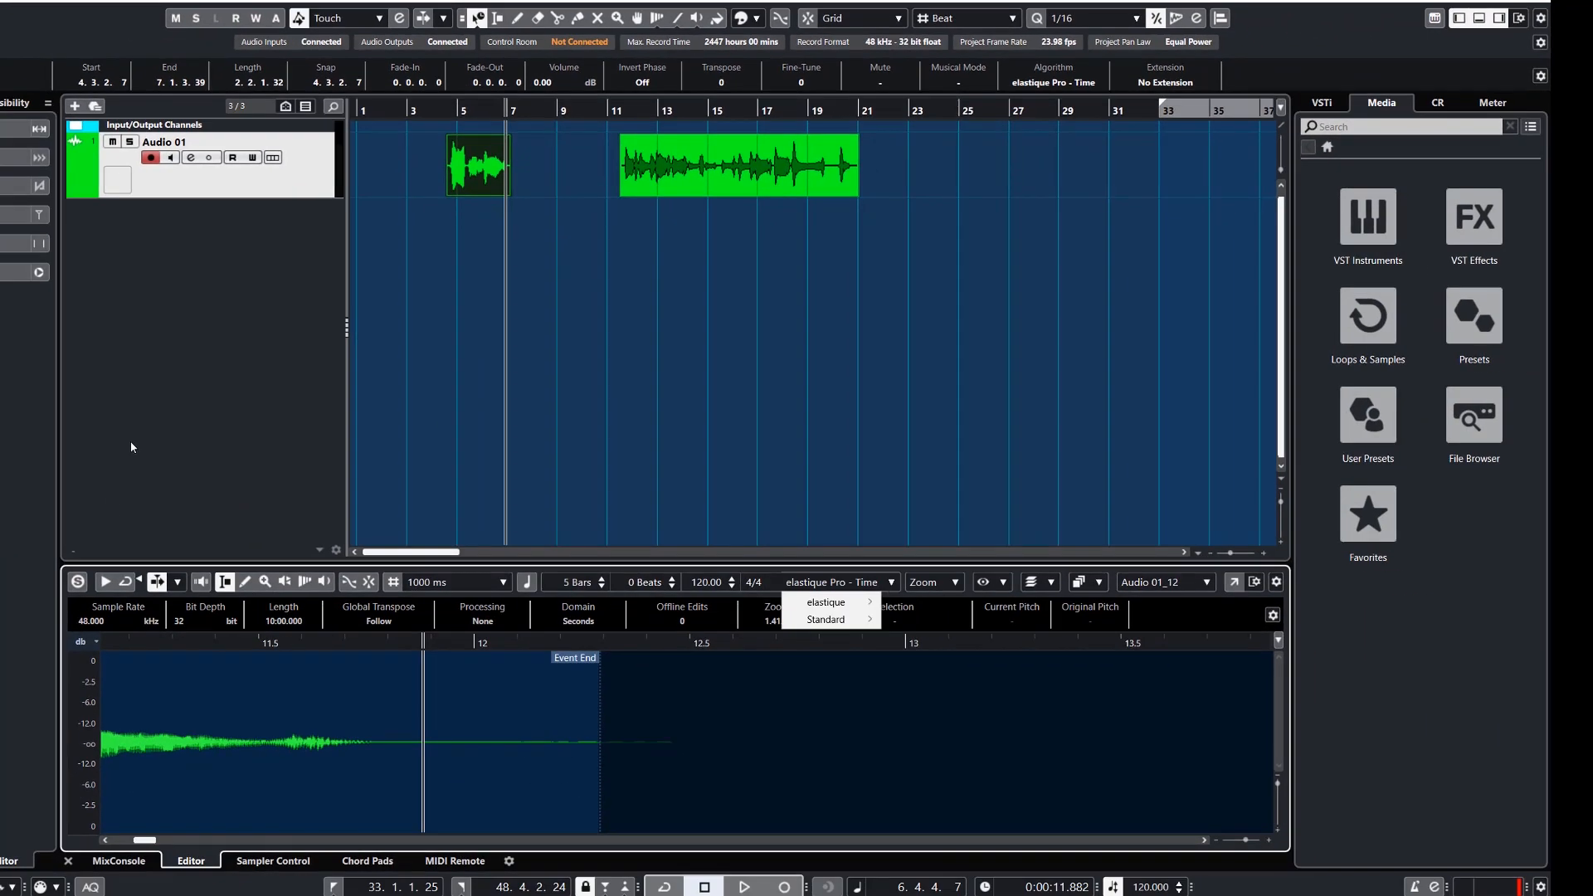
left_click(748, 757)
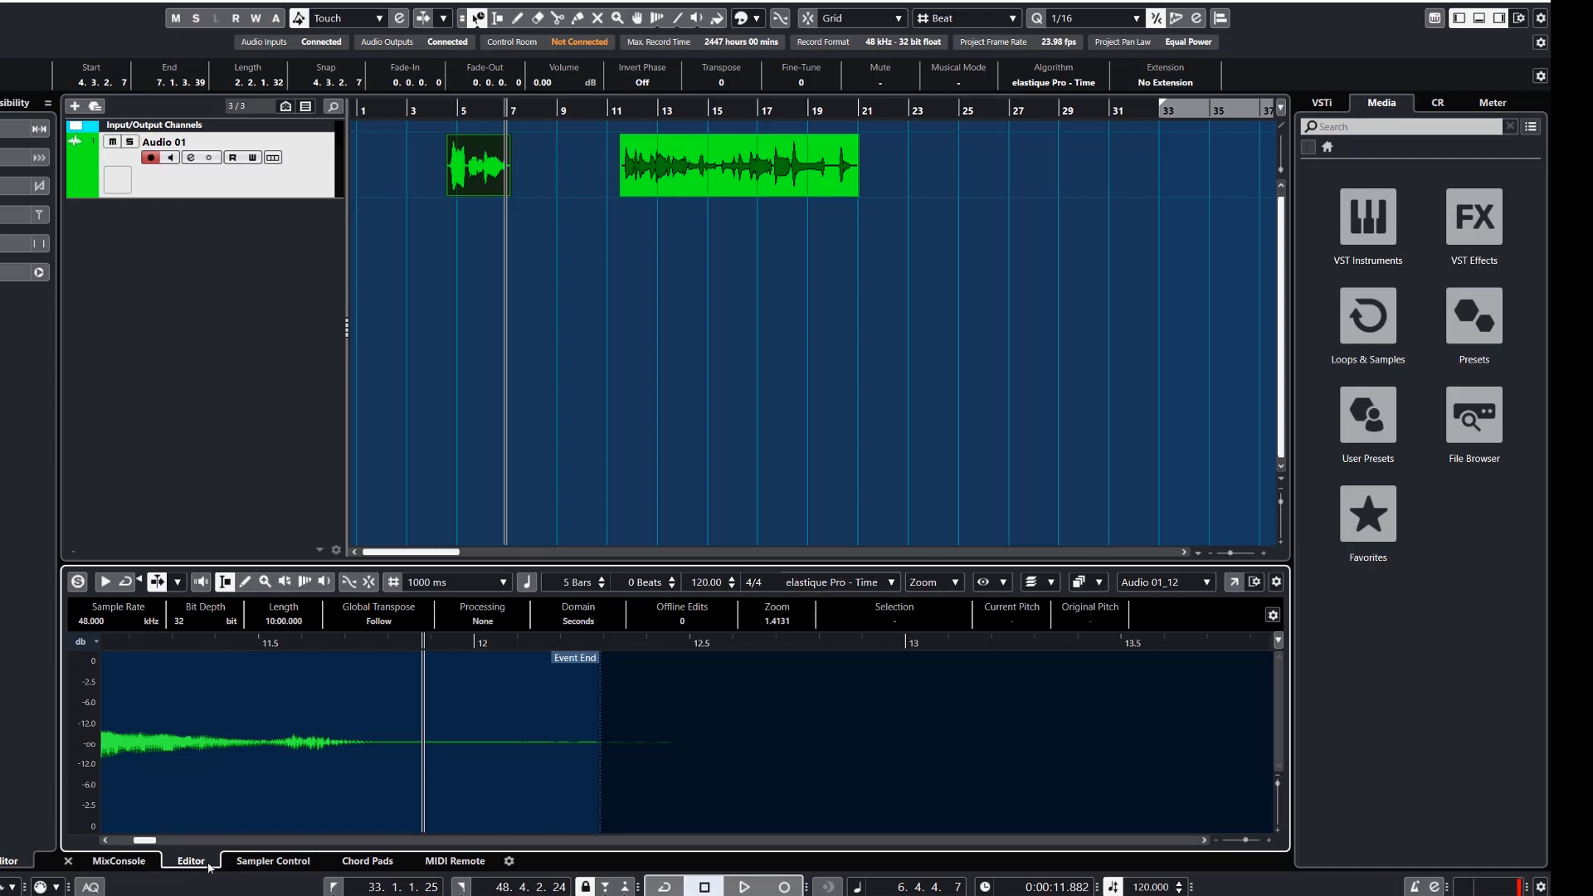
left_click(68, 861)
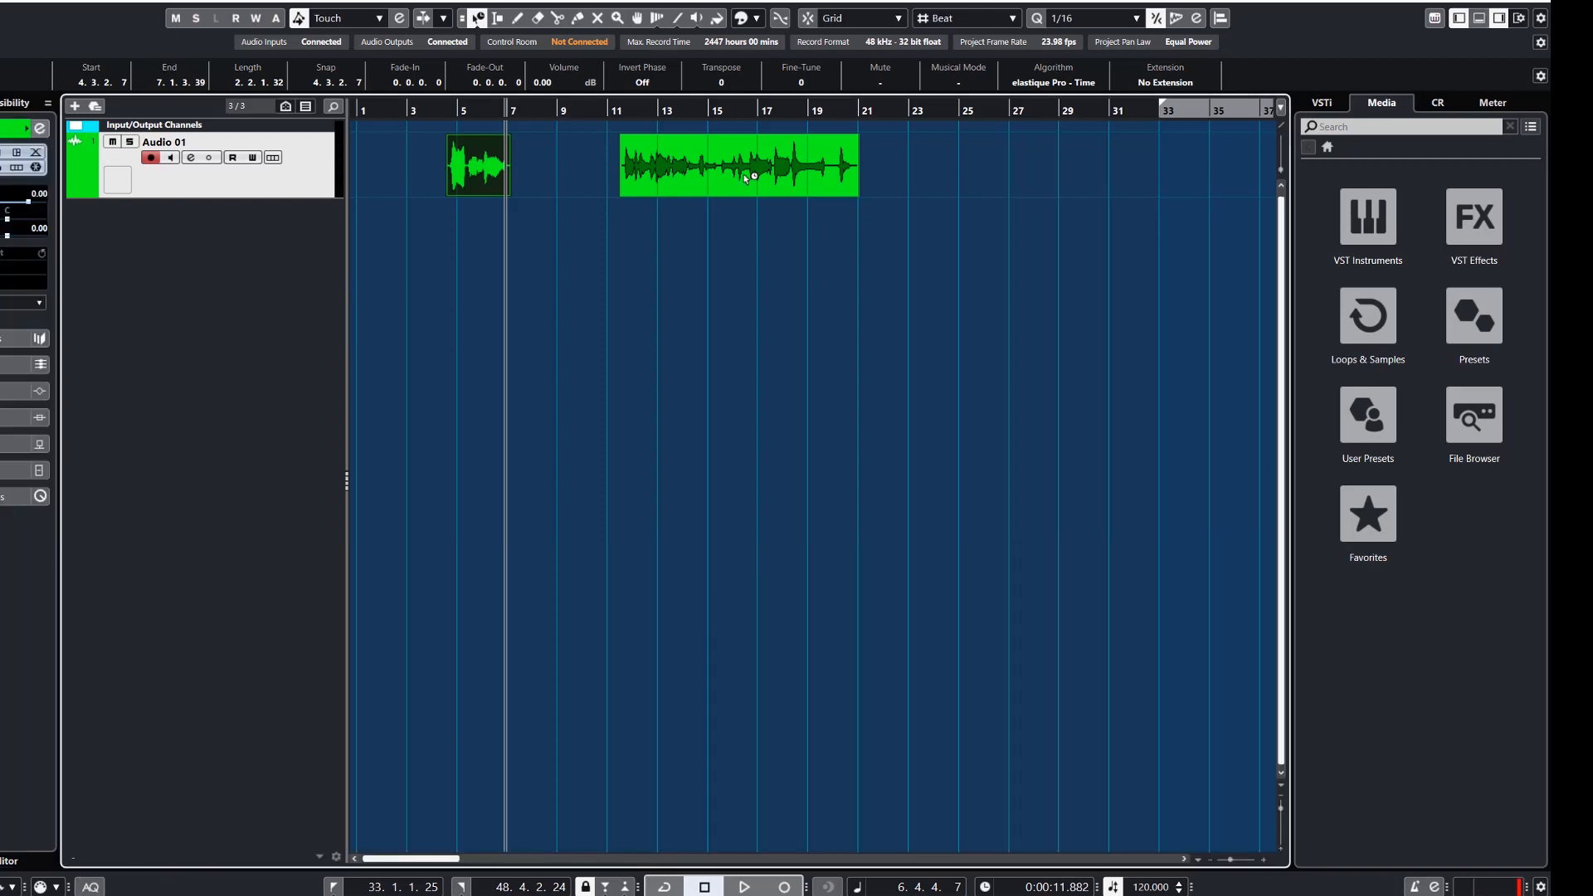
- Open the short clip in the audio editor and set its warping algorithm to elastique Pro - Tape
double_click(476, 160)
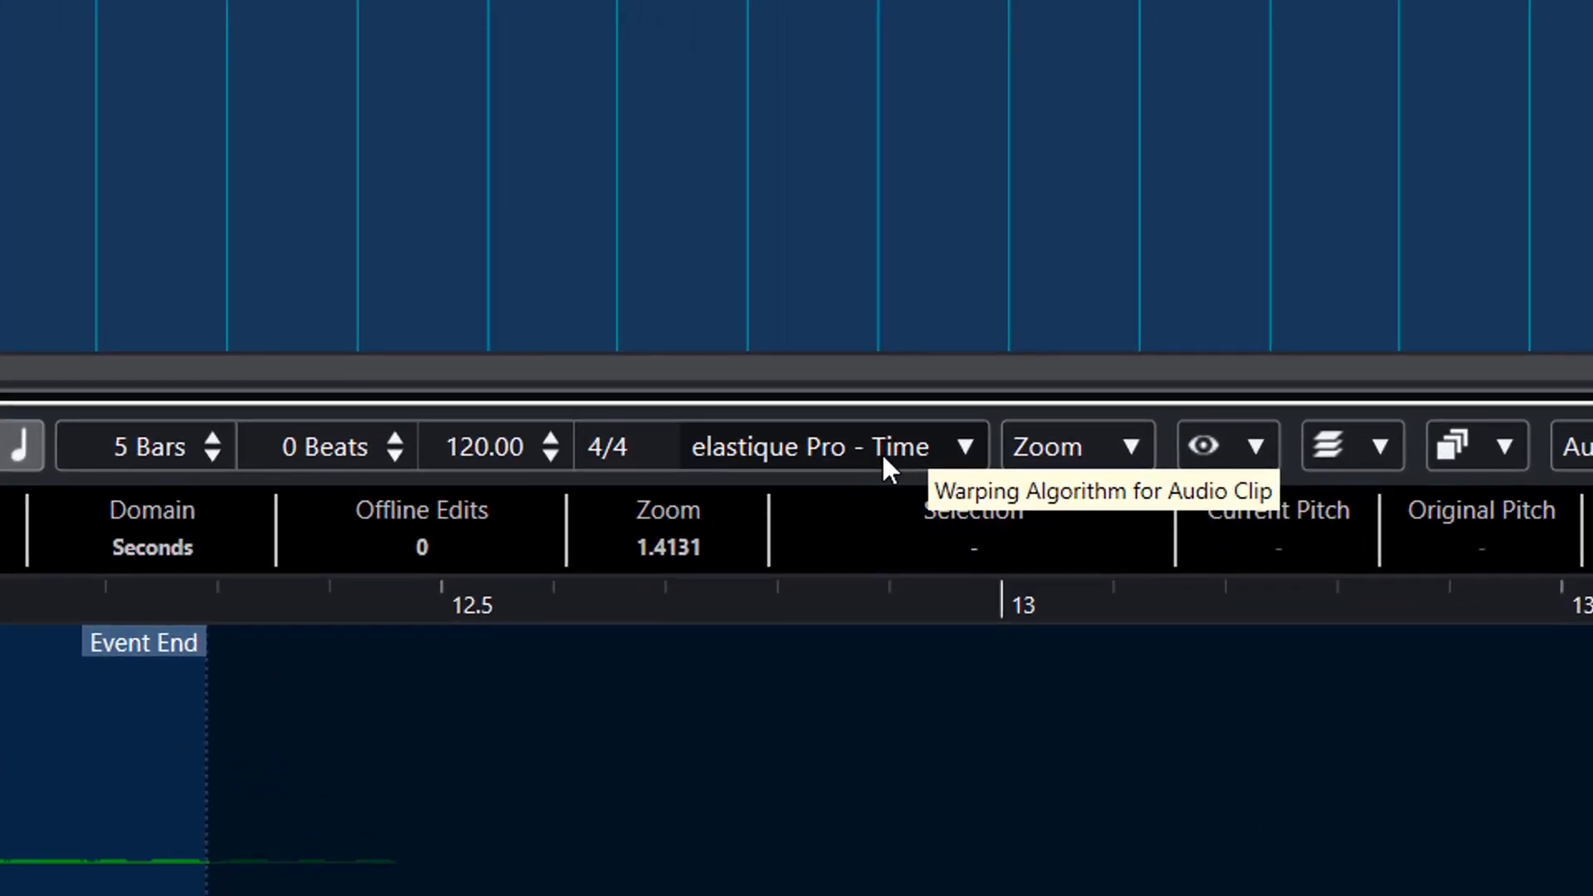
left_click(955, 450)
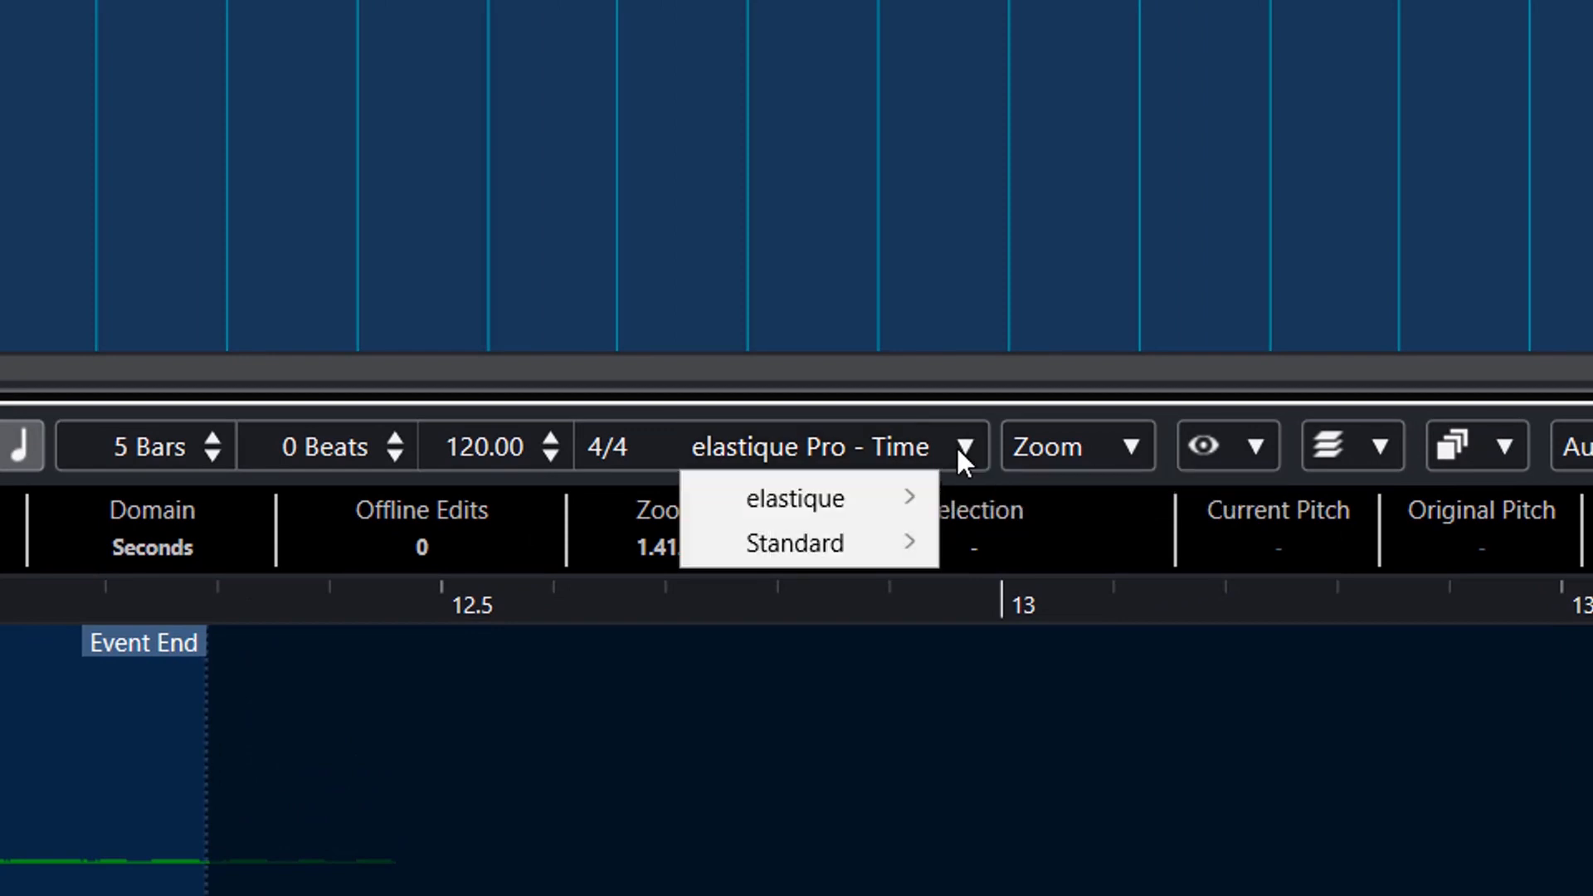
mouse_move(827, 483)
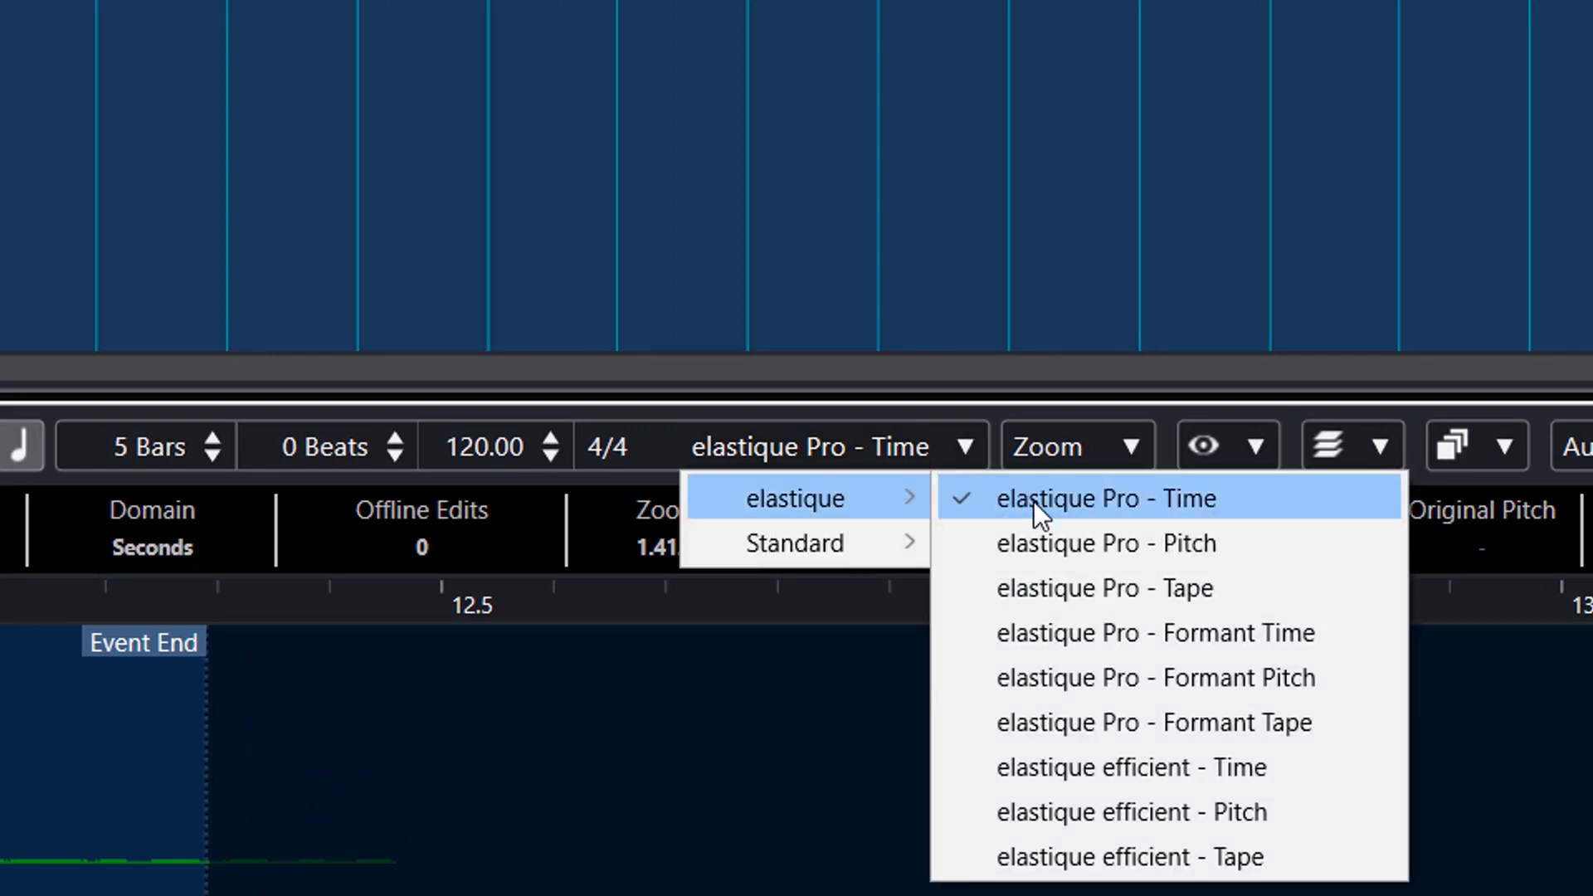
left_click(1059, 579)
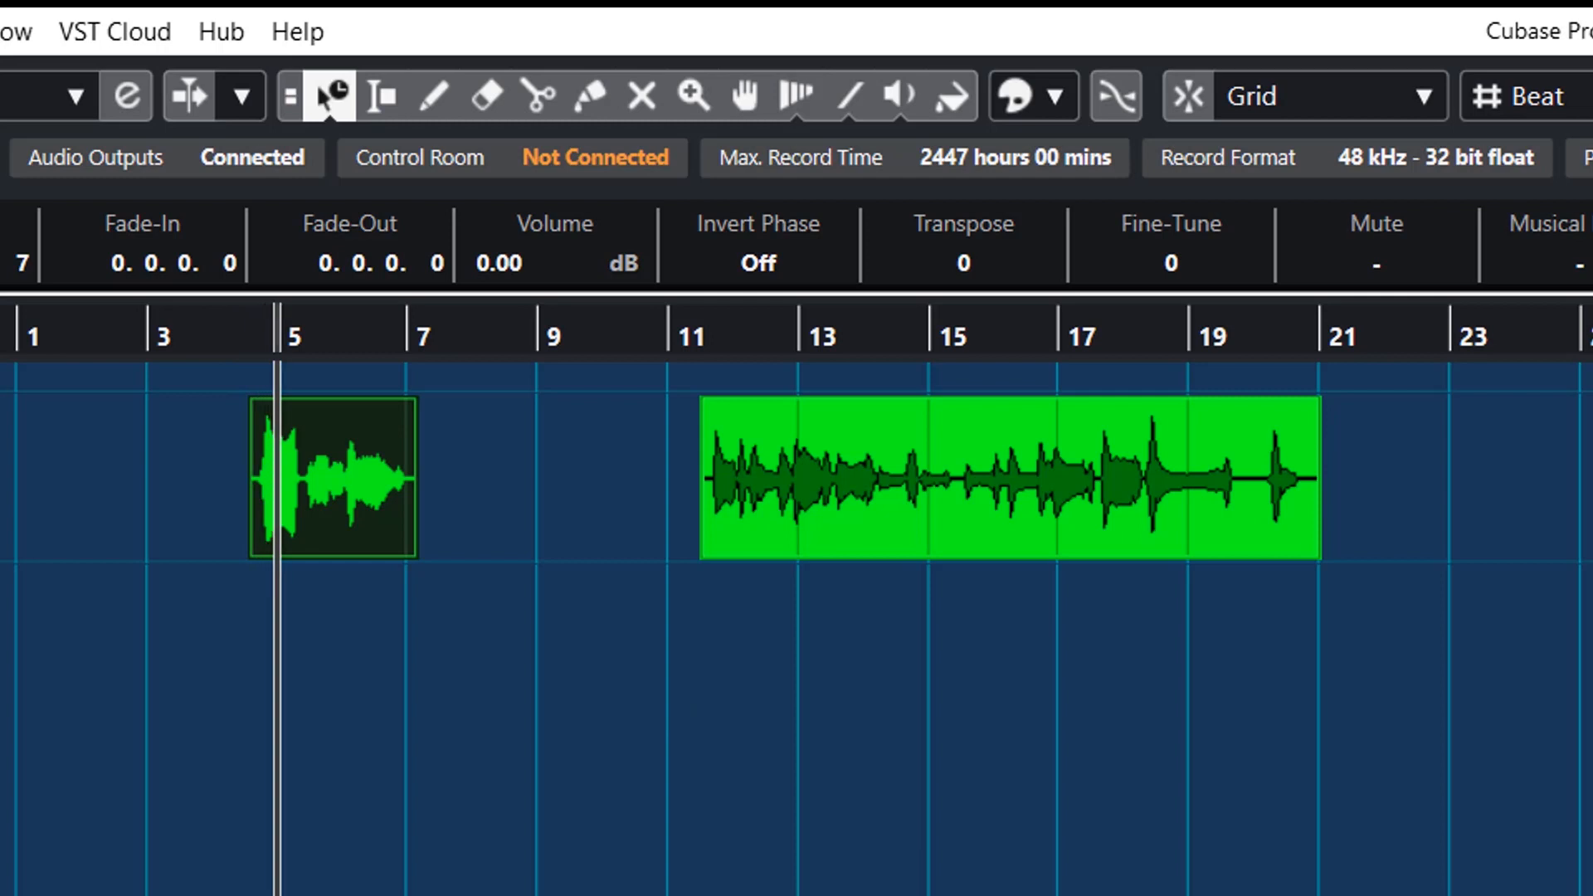
- Time-stretch the short clip by extending its start back to about bar 2.2 and play the result
key("space")
mouse_move(272, 524)
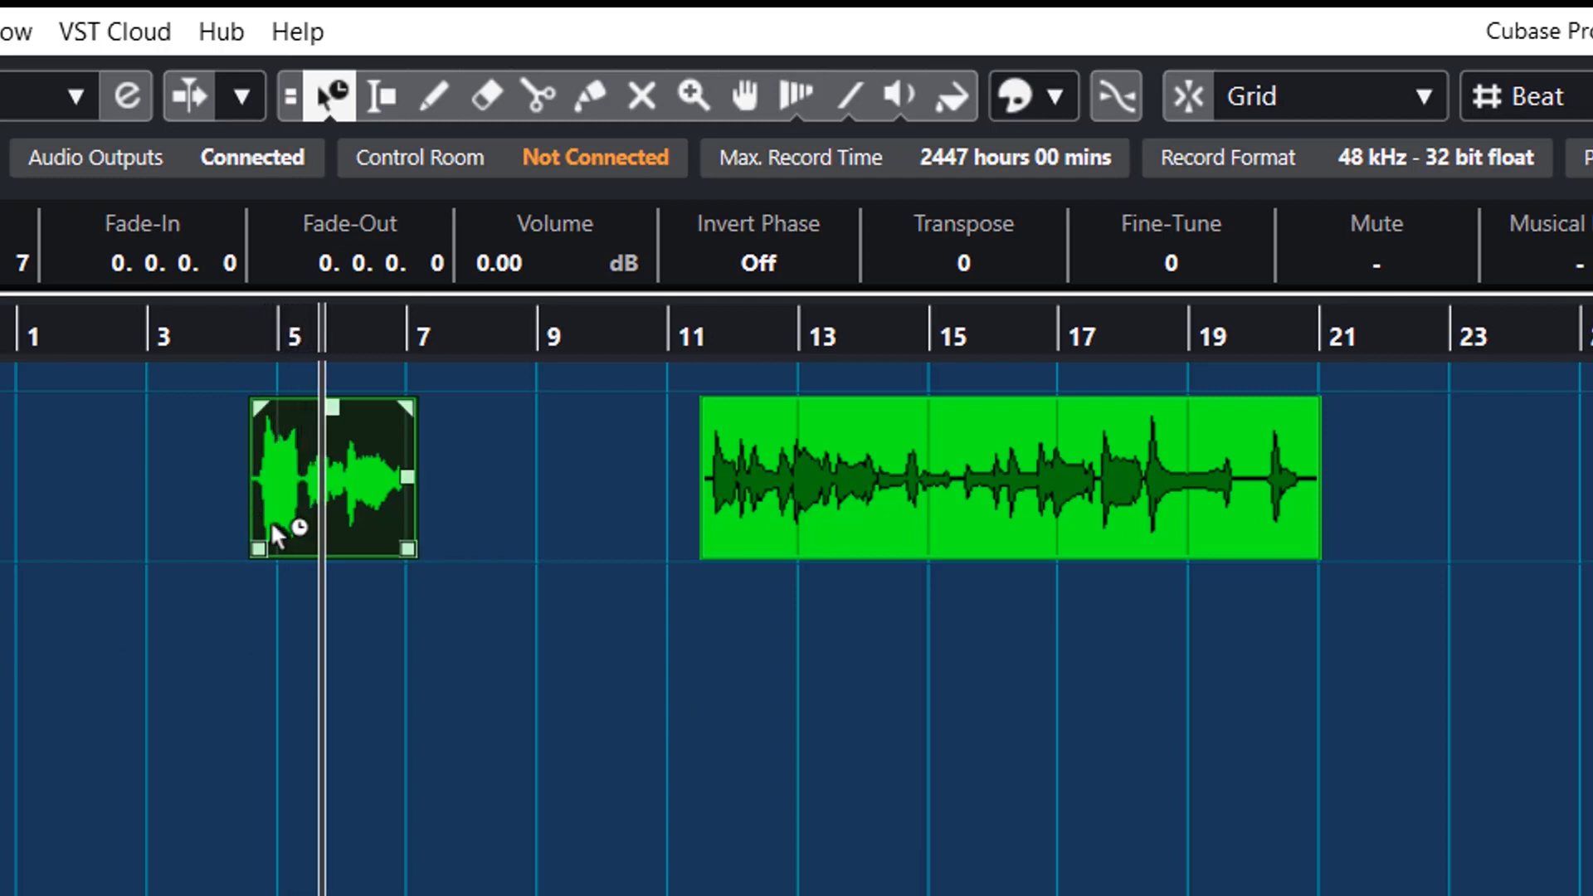
left_click_drag(260, 548, 117, 551)
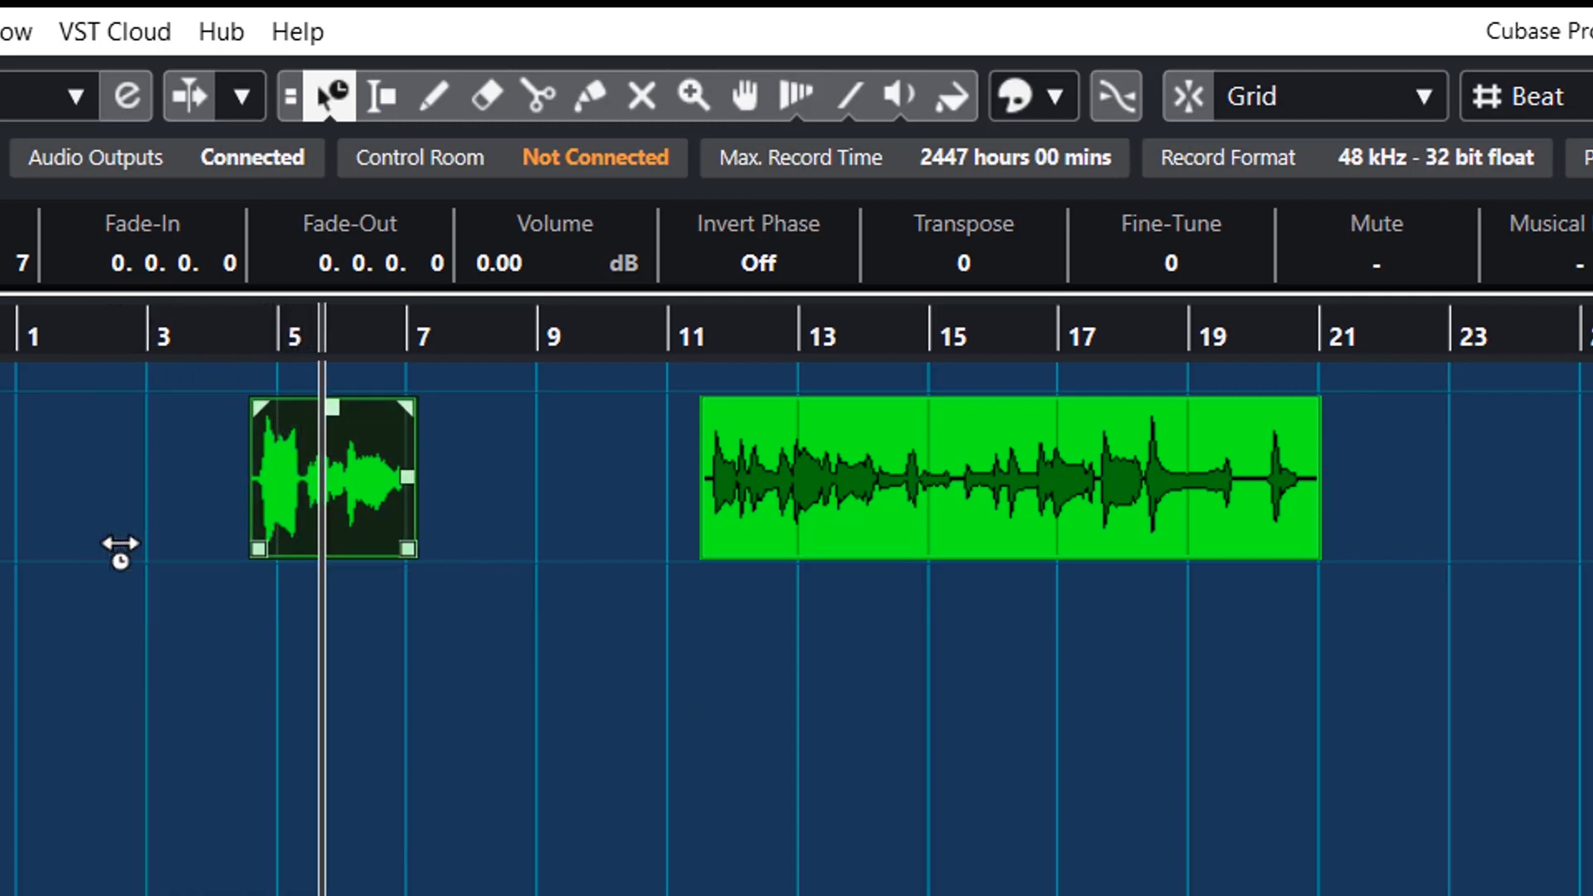
left_click(109, 336)
key("space")
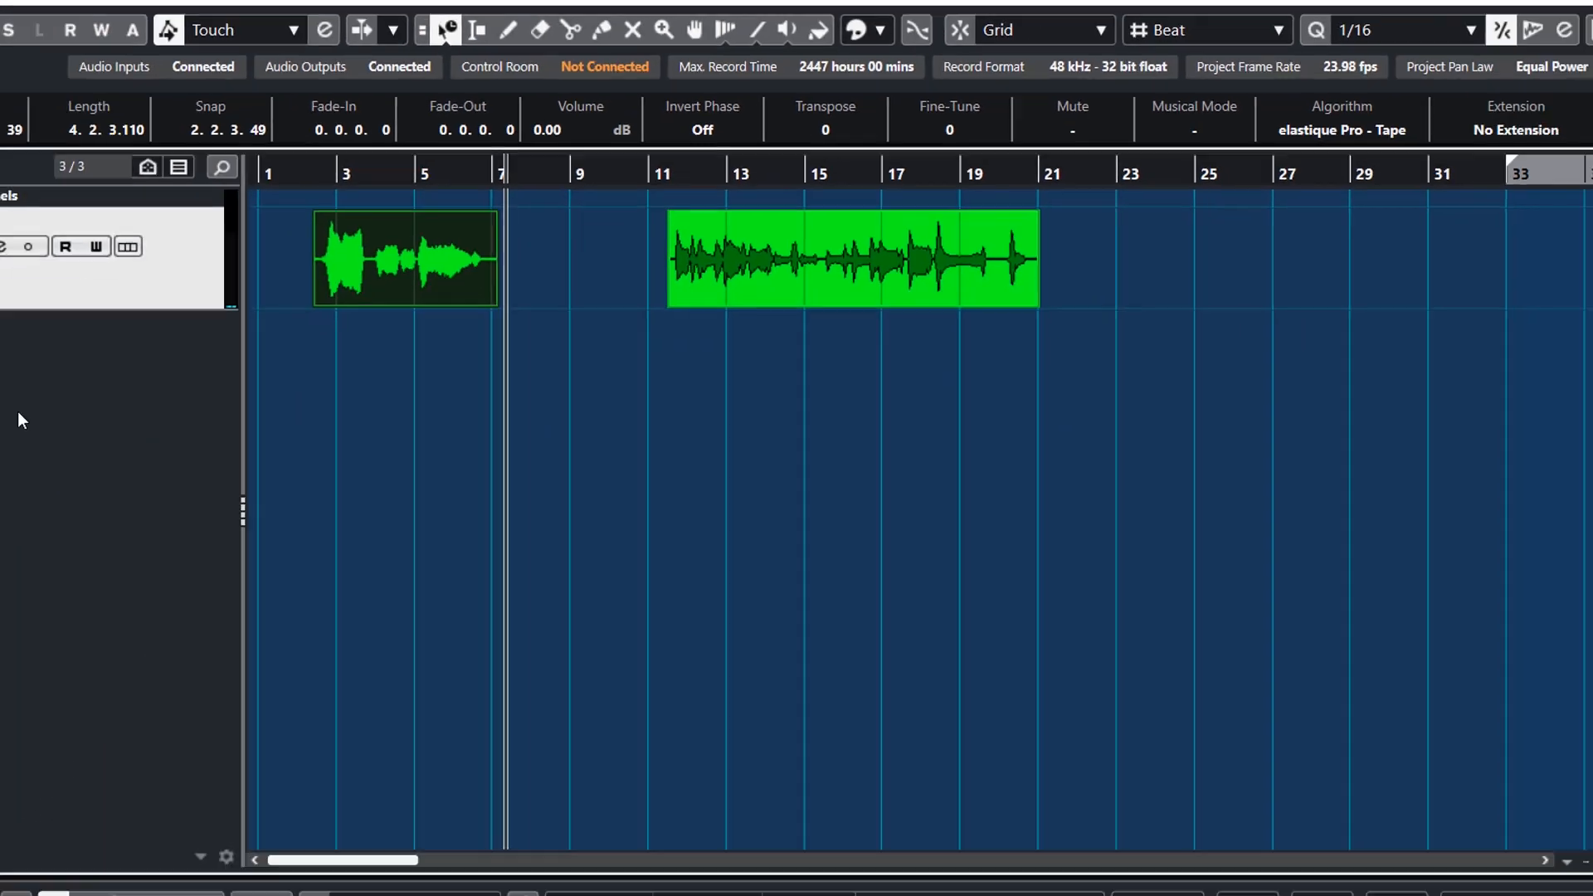
- Add one sampler track below Audio 01
right_click(209, 266)
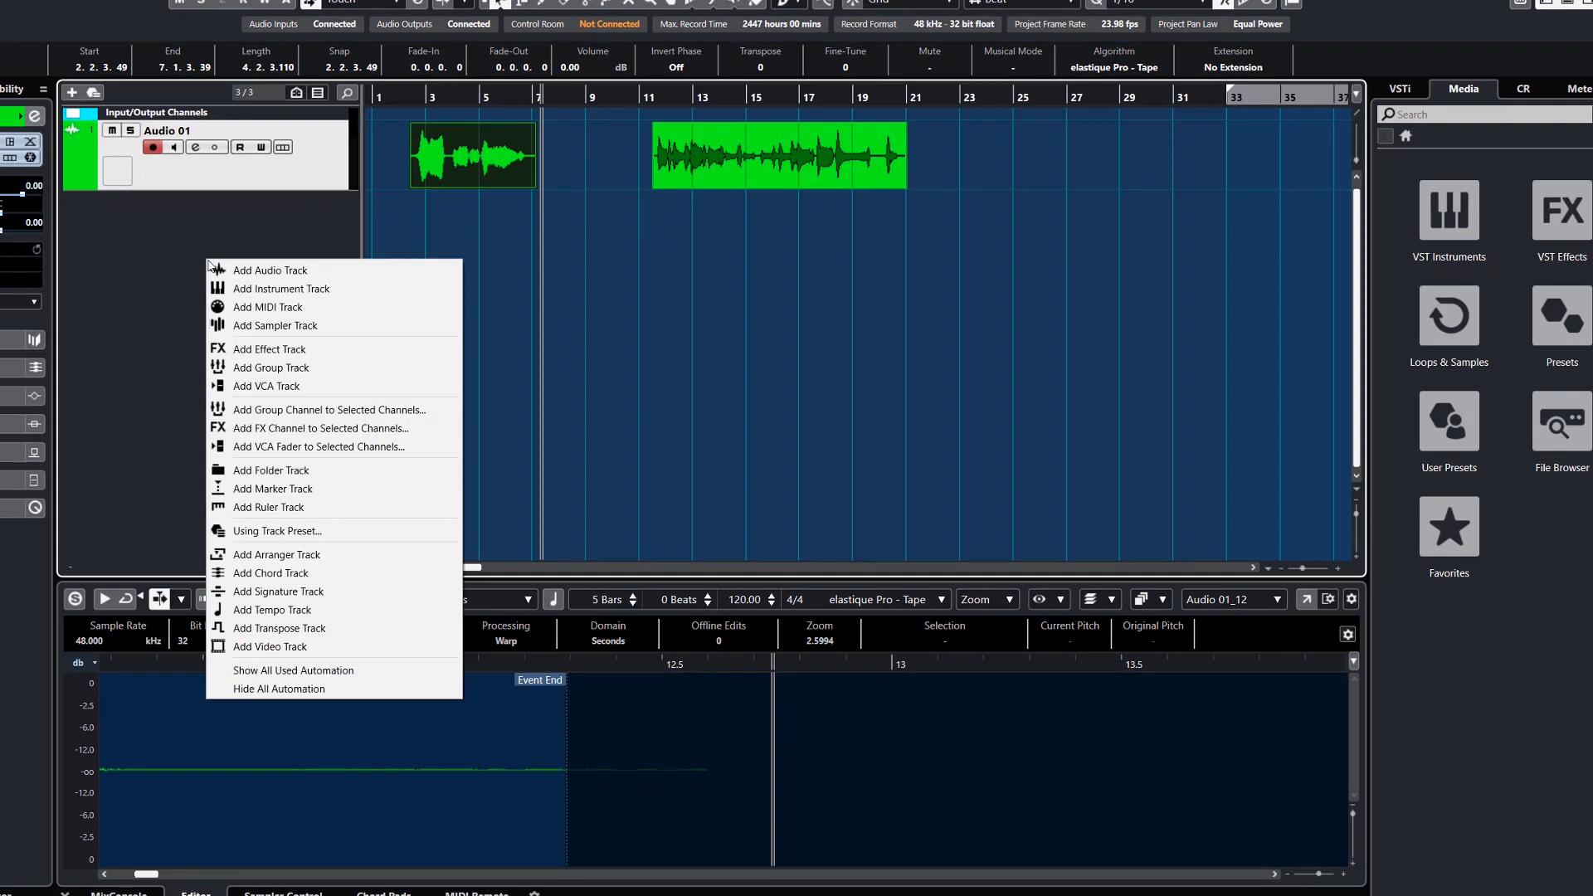
left_click(278, 326)
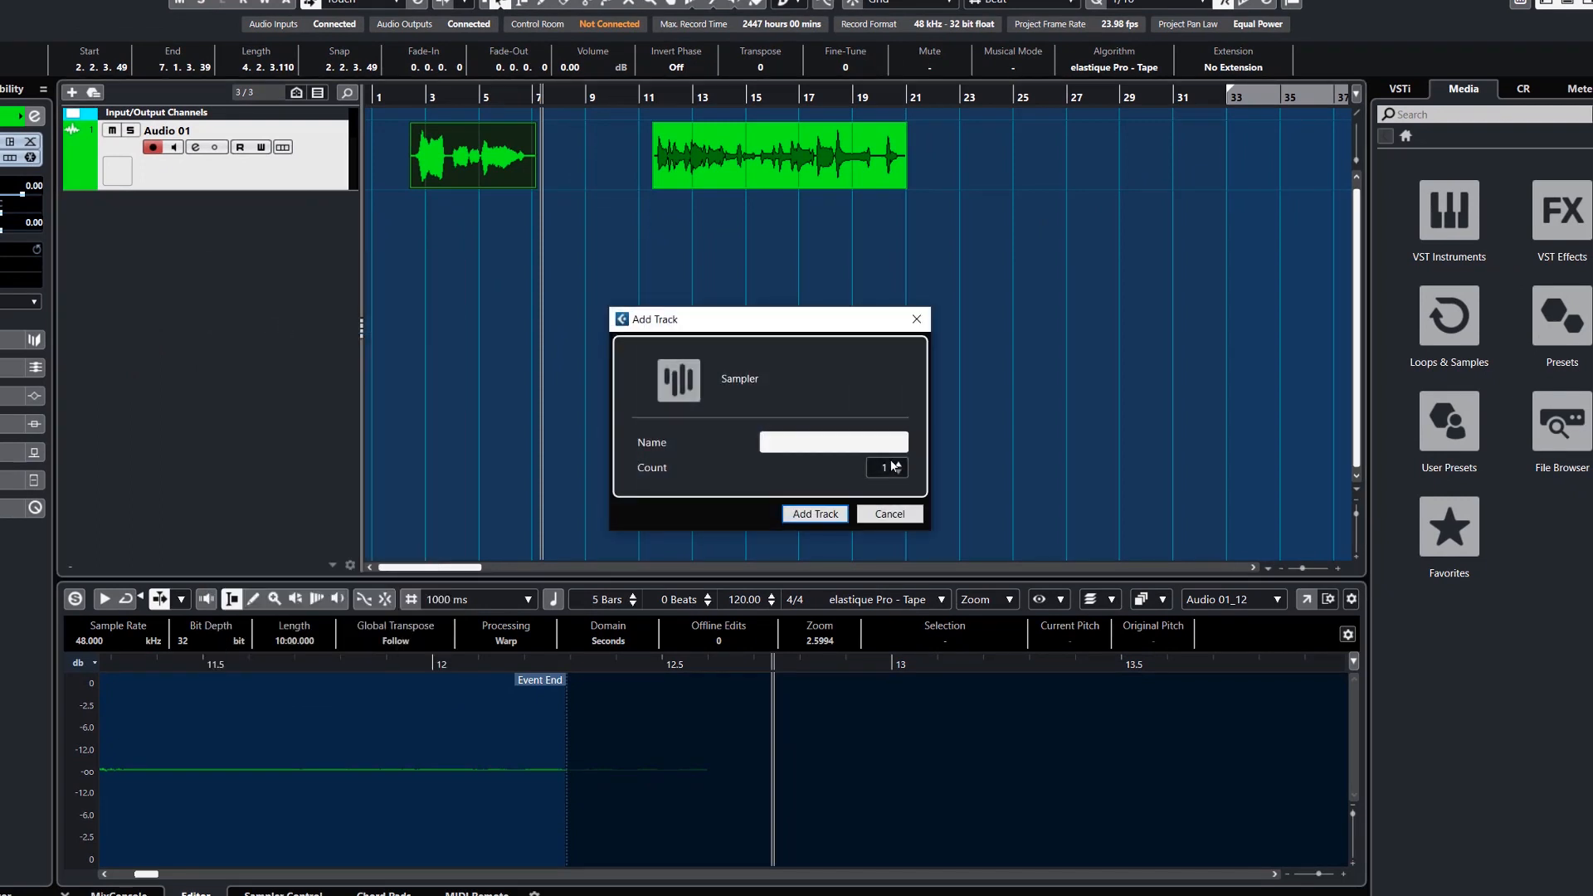
left_click(815, 514)
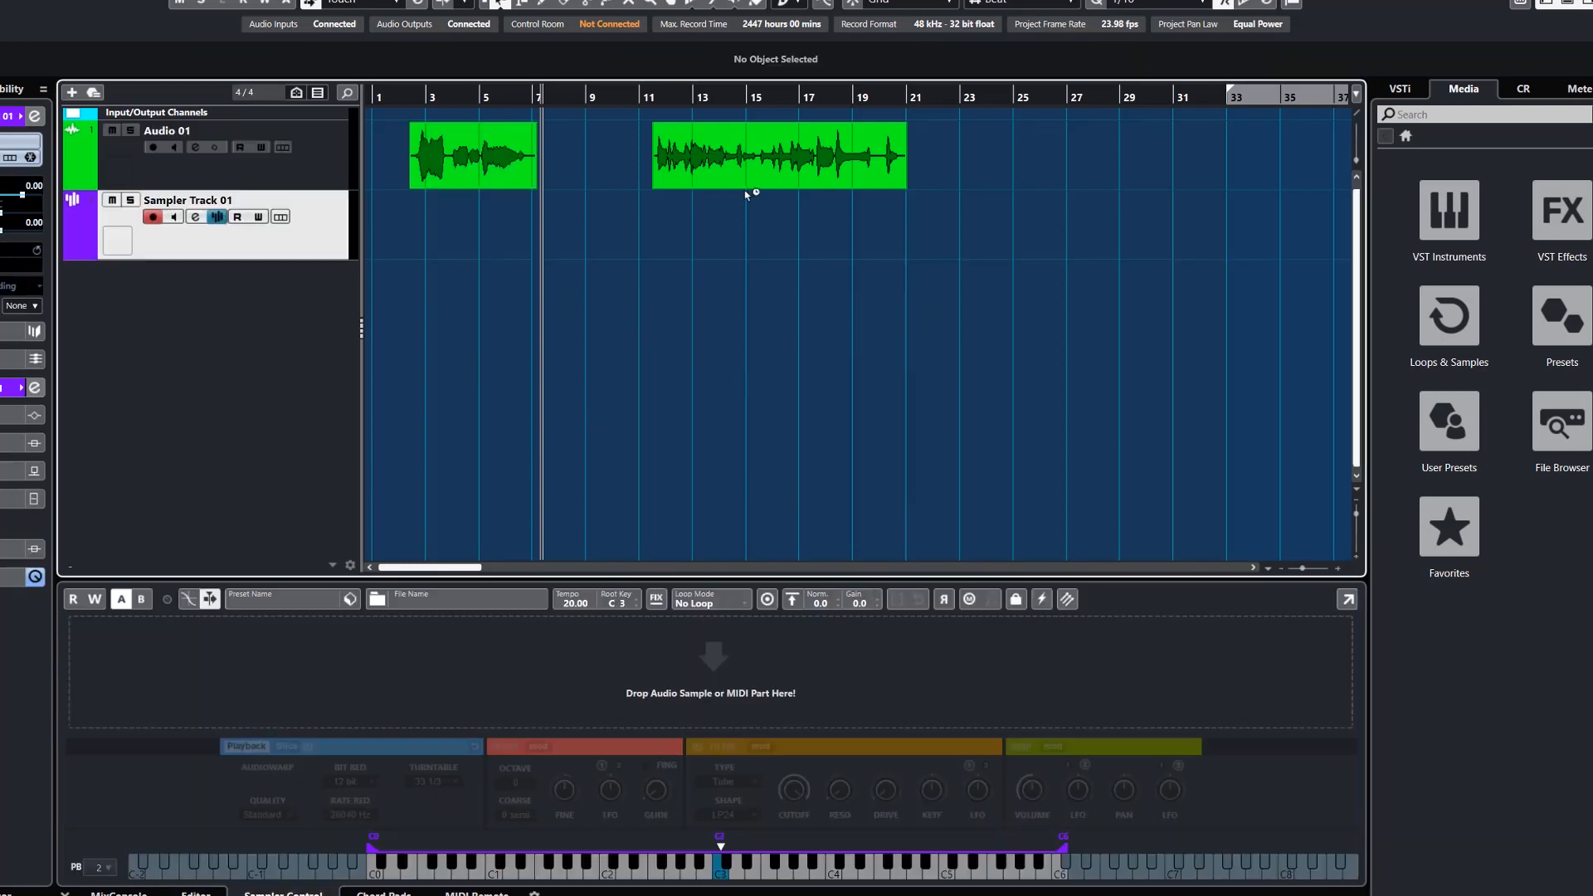
- Play the longer clip from its start near bar 11 and return the selection tool to Normal Sizing
left_click(653, 98)
key("space")
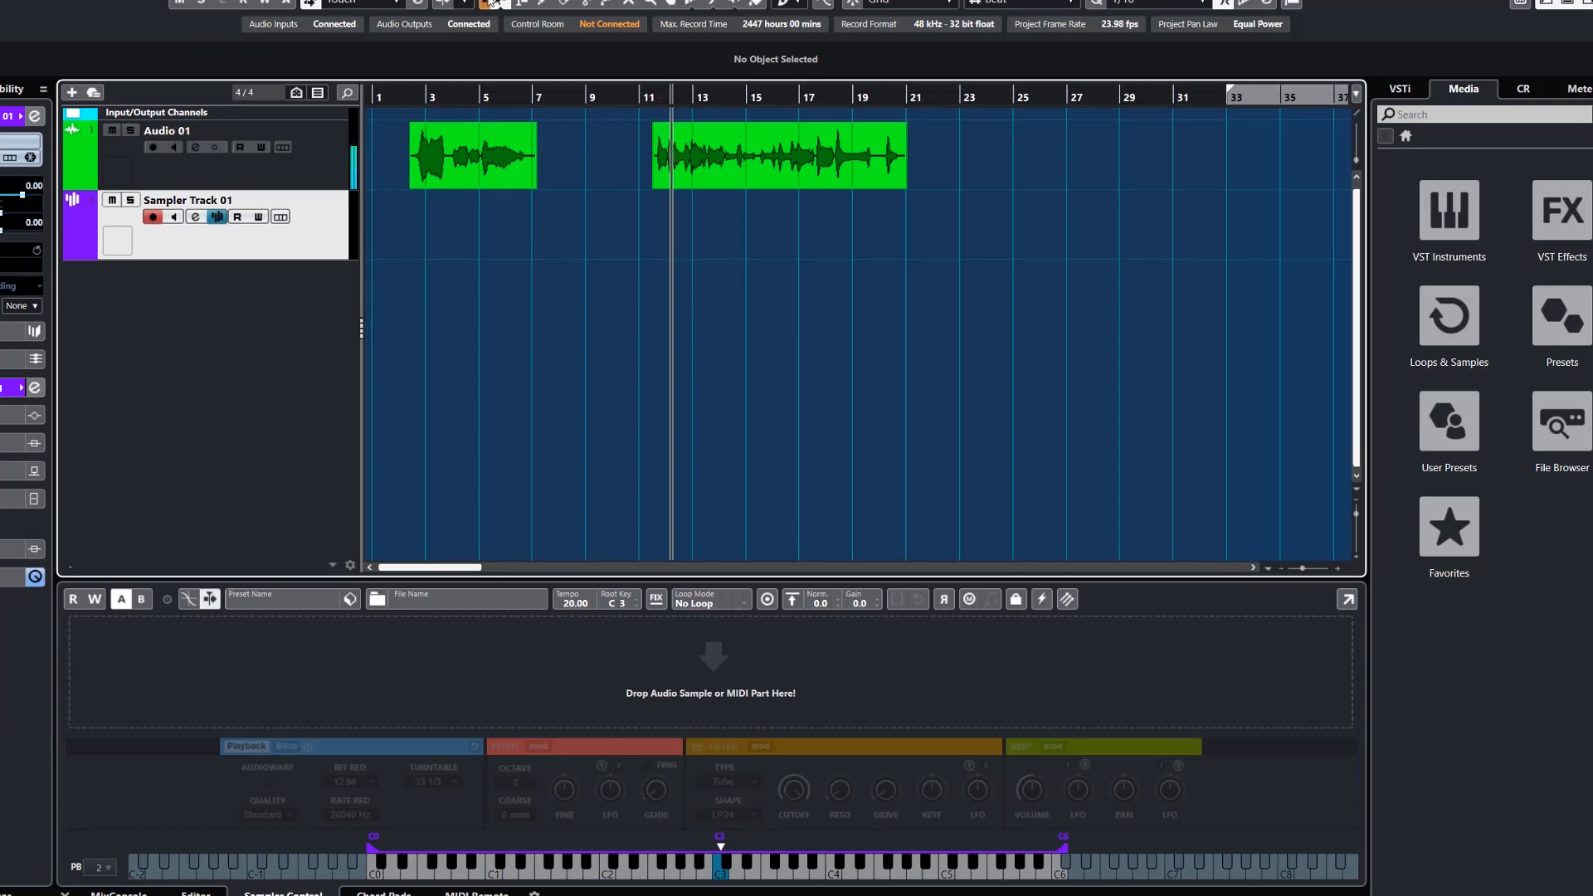
left_click(496, 5)
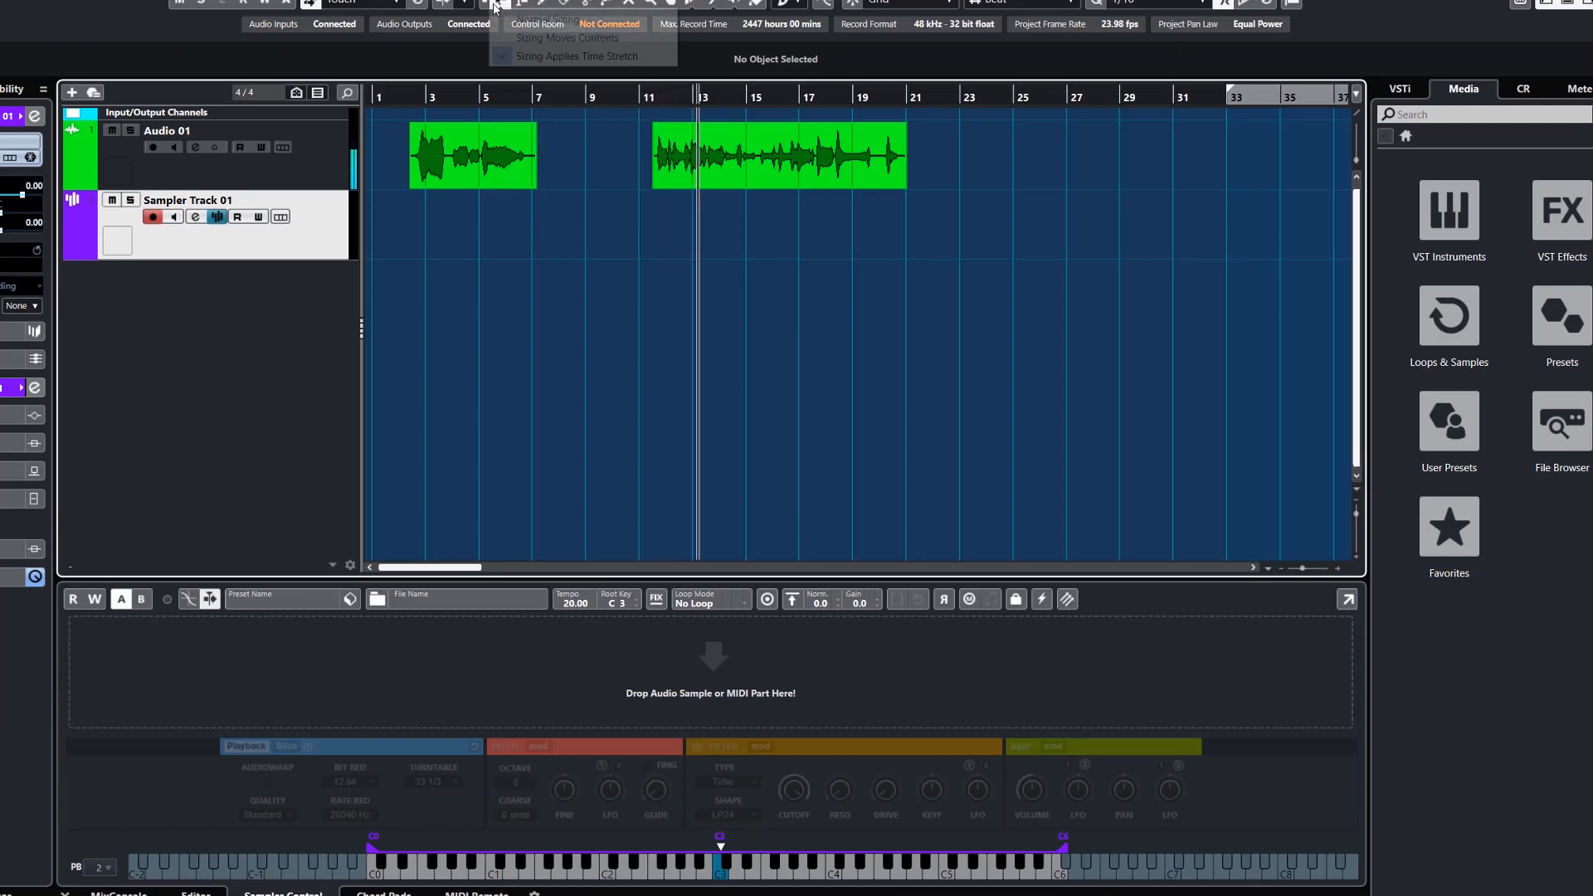
left_click(503, 17)
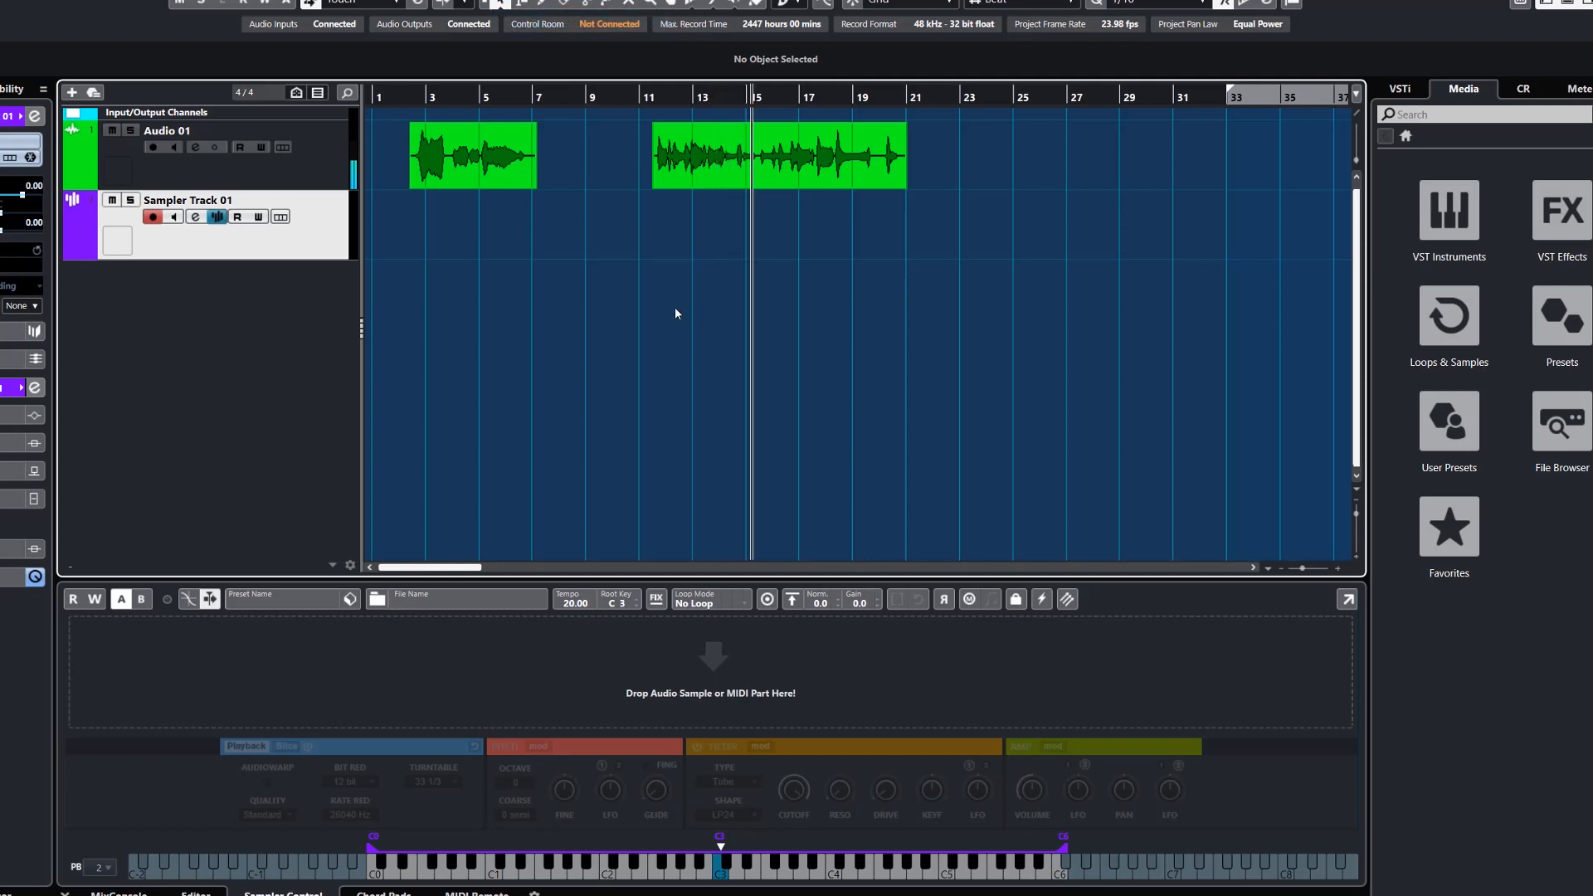
left_click(769, 182)
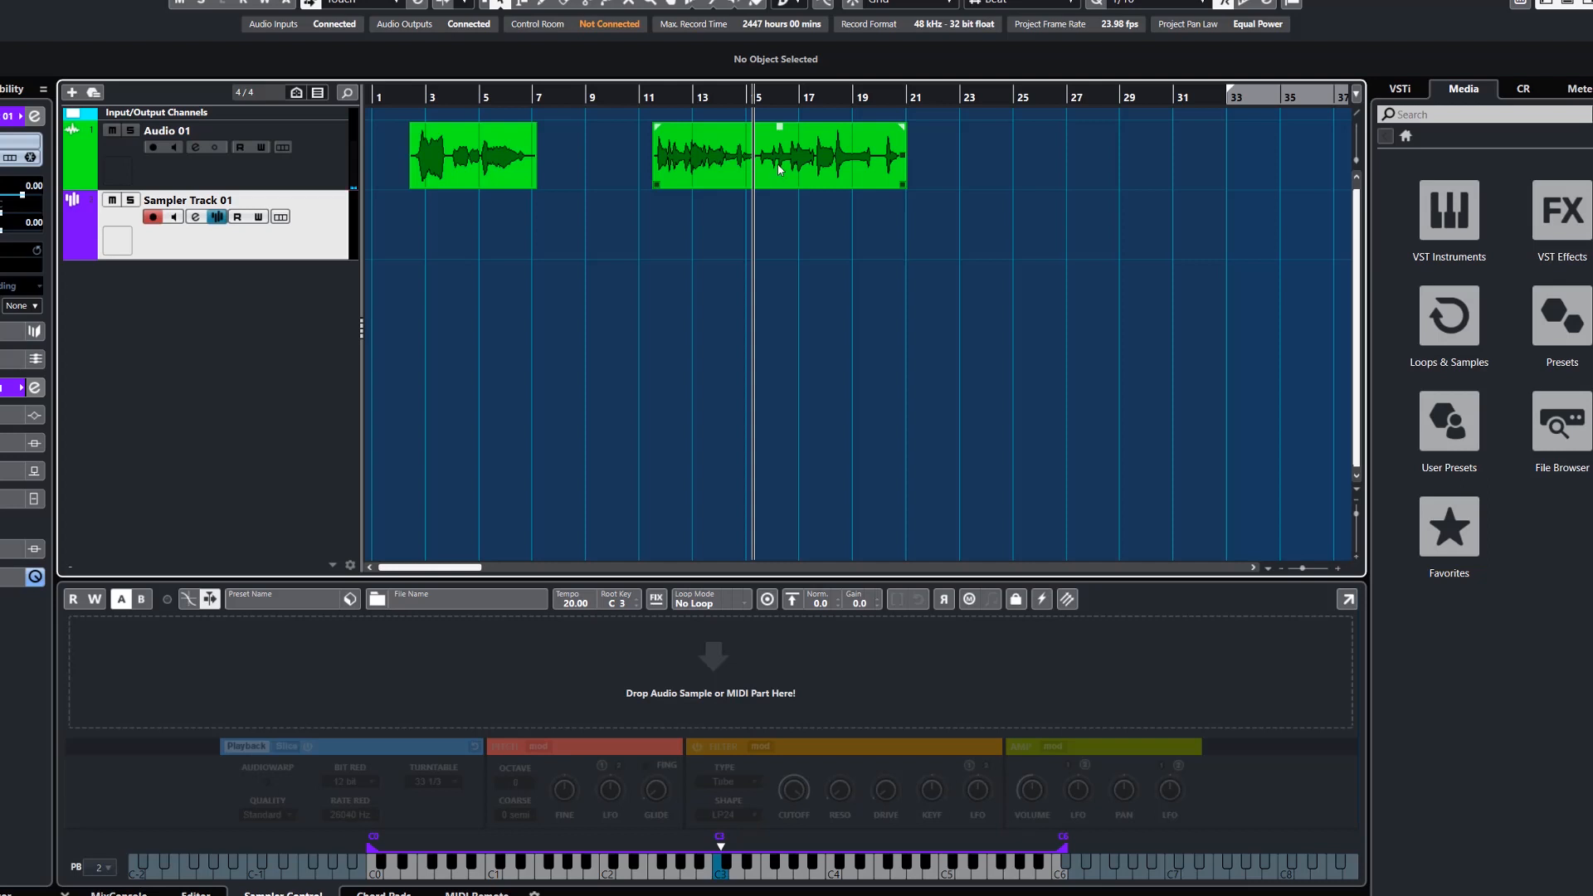
- Load the longer clip into the sampler track and trim the sample's start to about 2 s and its end to about 19.8 s
left_click_drag(780, 170, 690, 686)
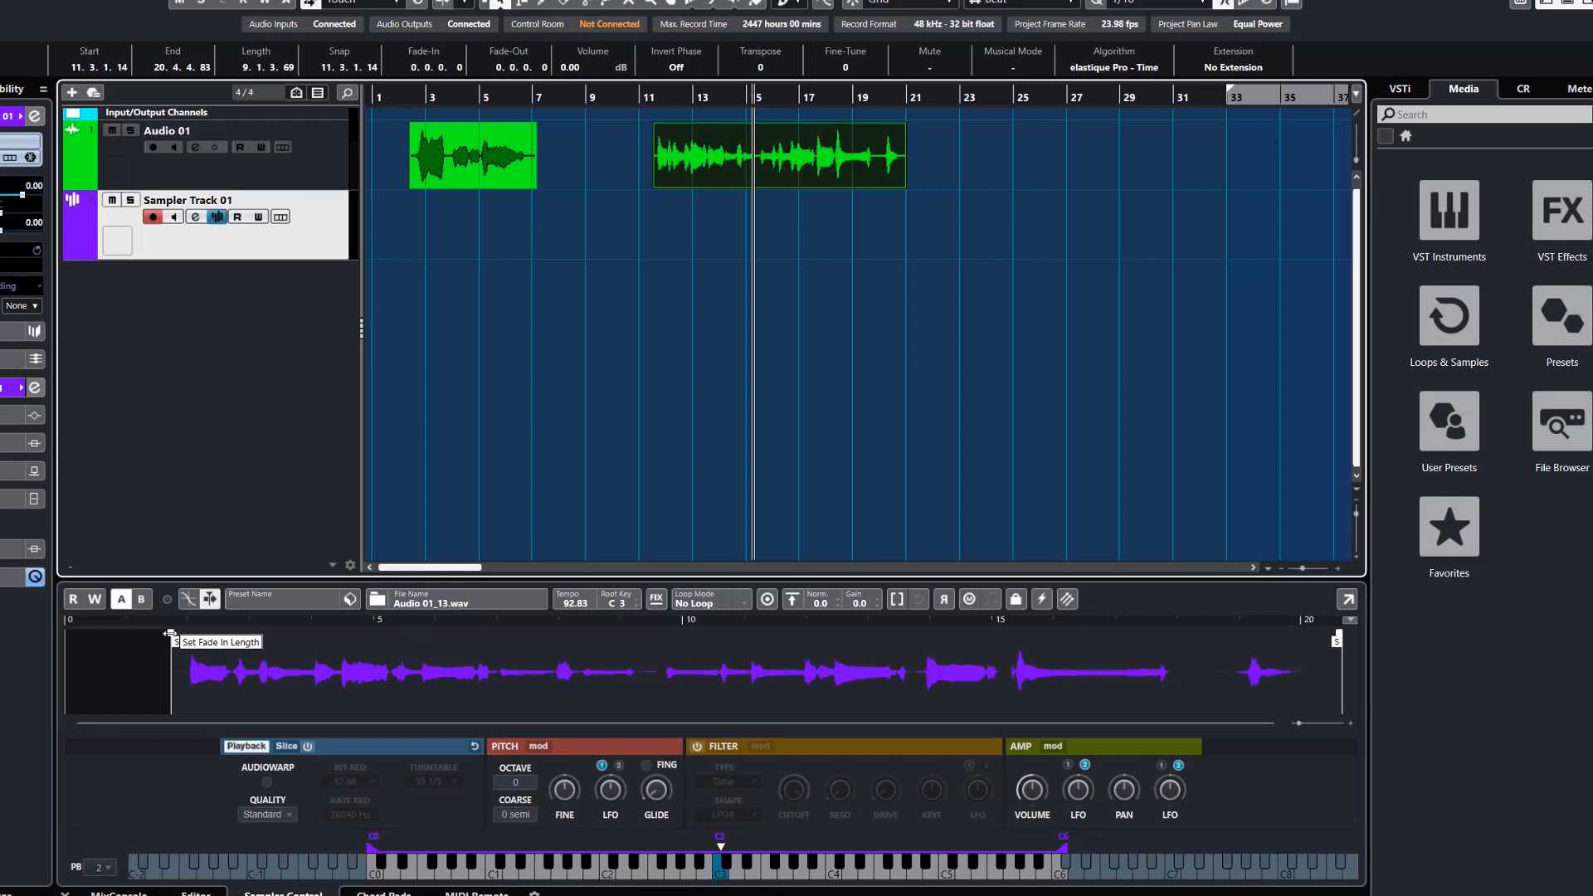
left_click_drag(177, 637, 190, 642)
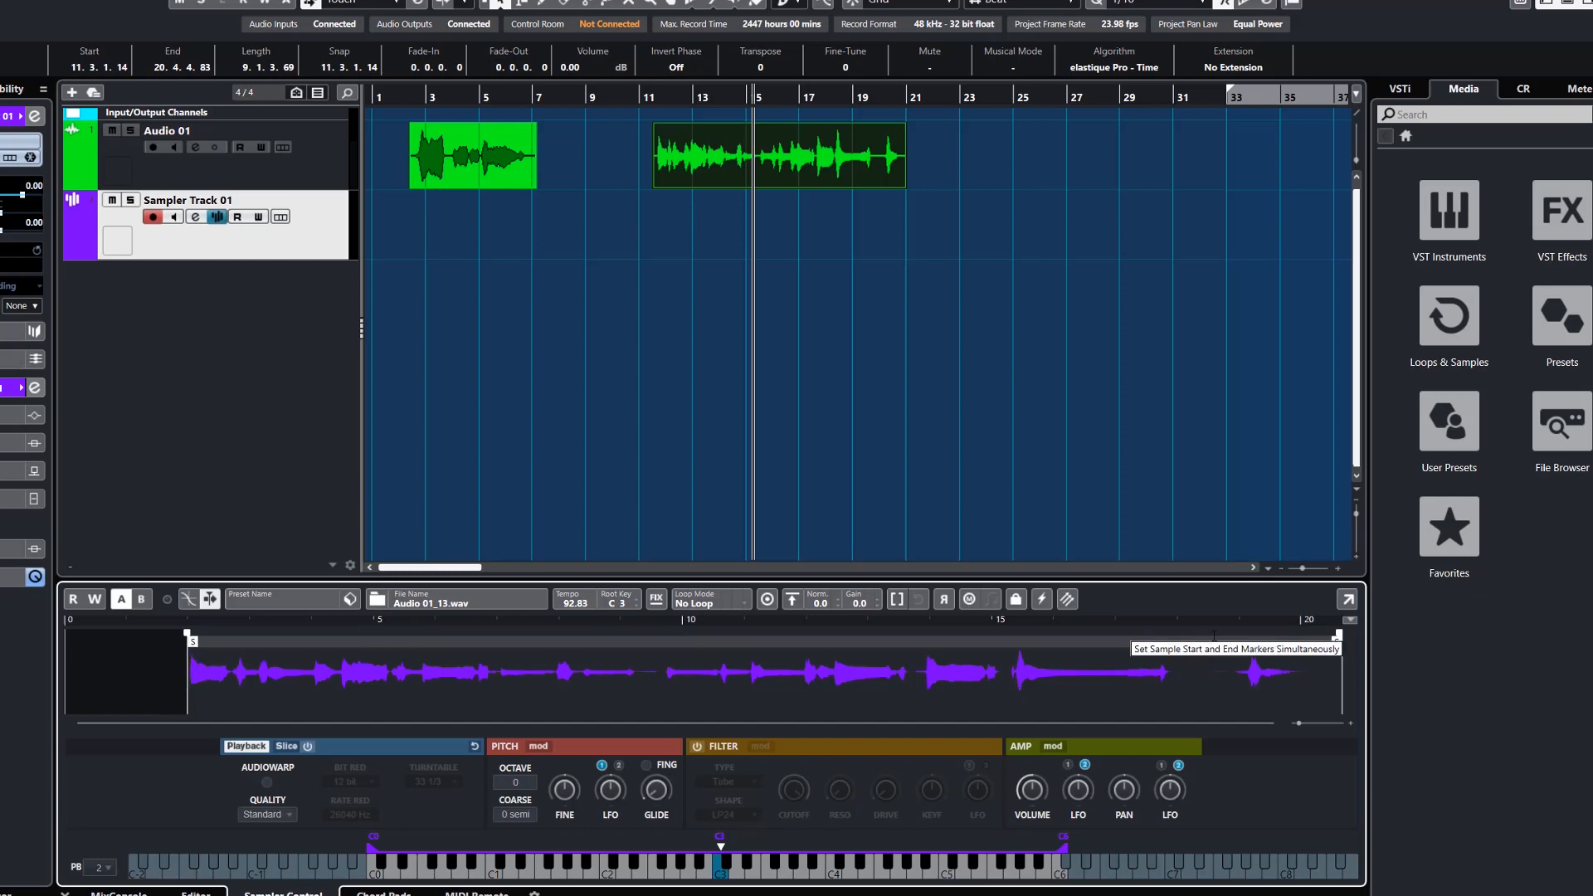
left_click_drag(1336, 640, 1287, 641)
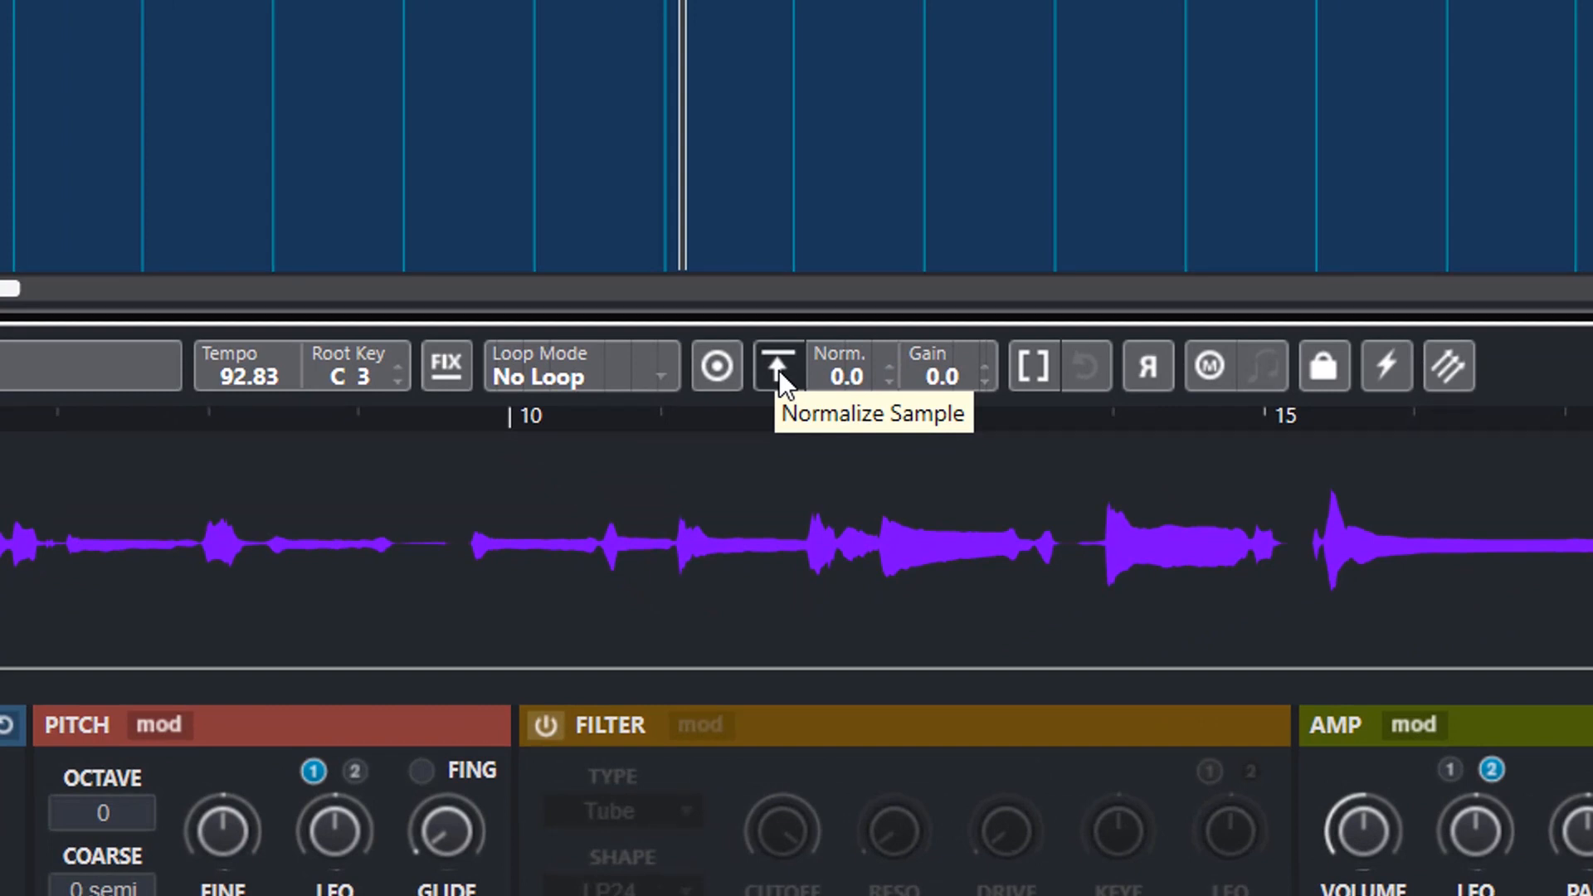
- Normalize the loaded sample to 0.0 dB and enable AudioWarp for its playback
left_click(778, 371)
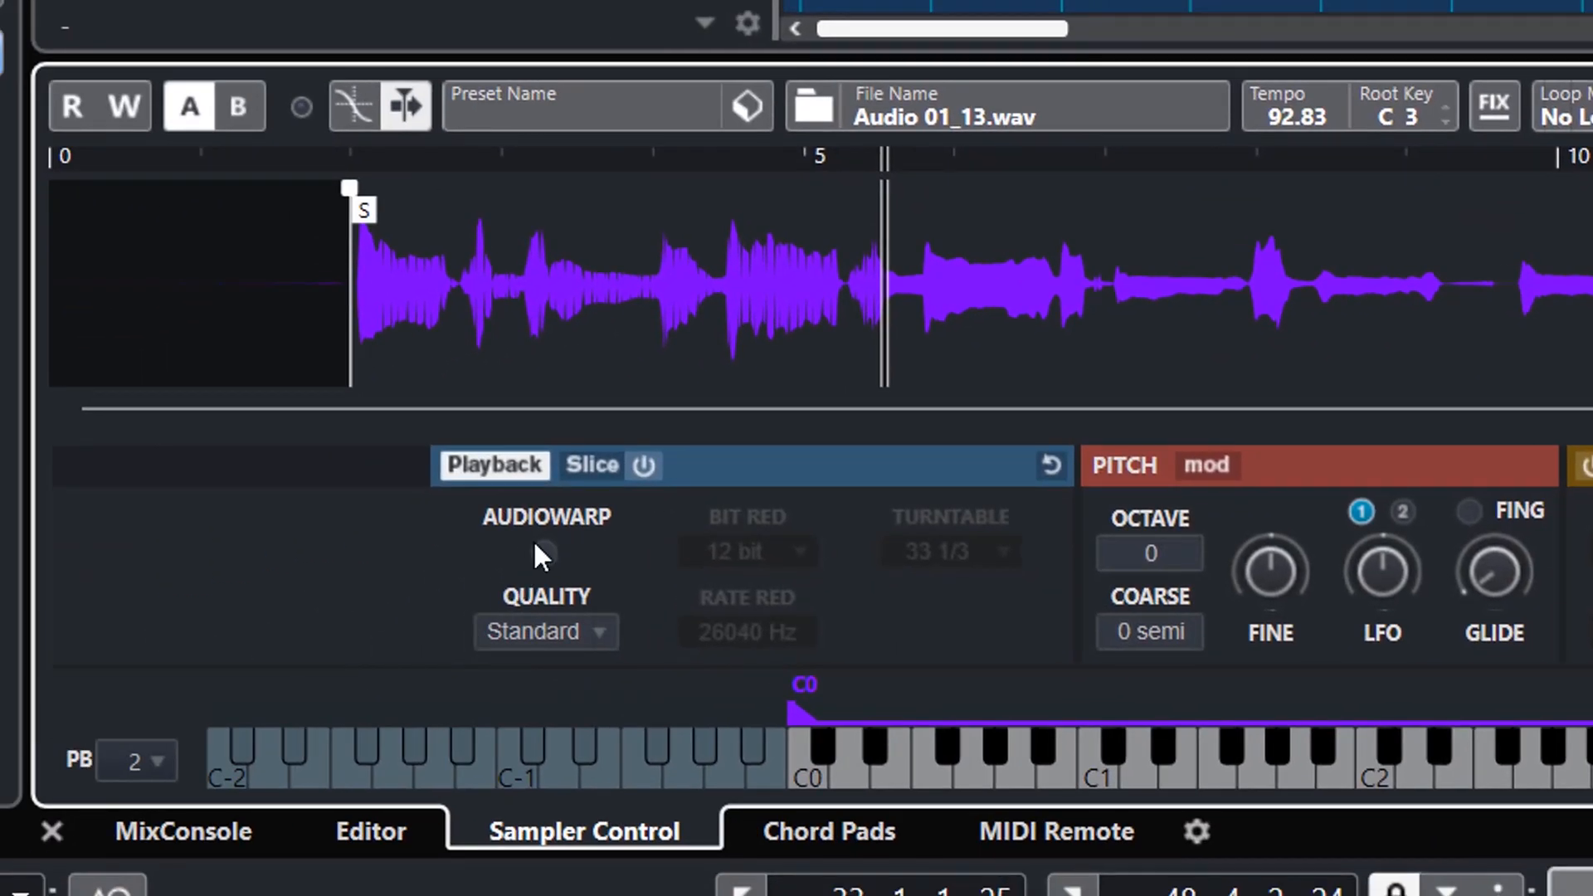
left_click(541, 551)
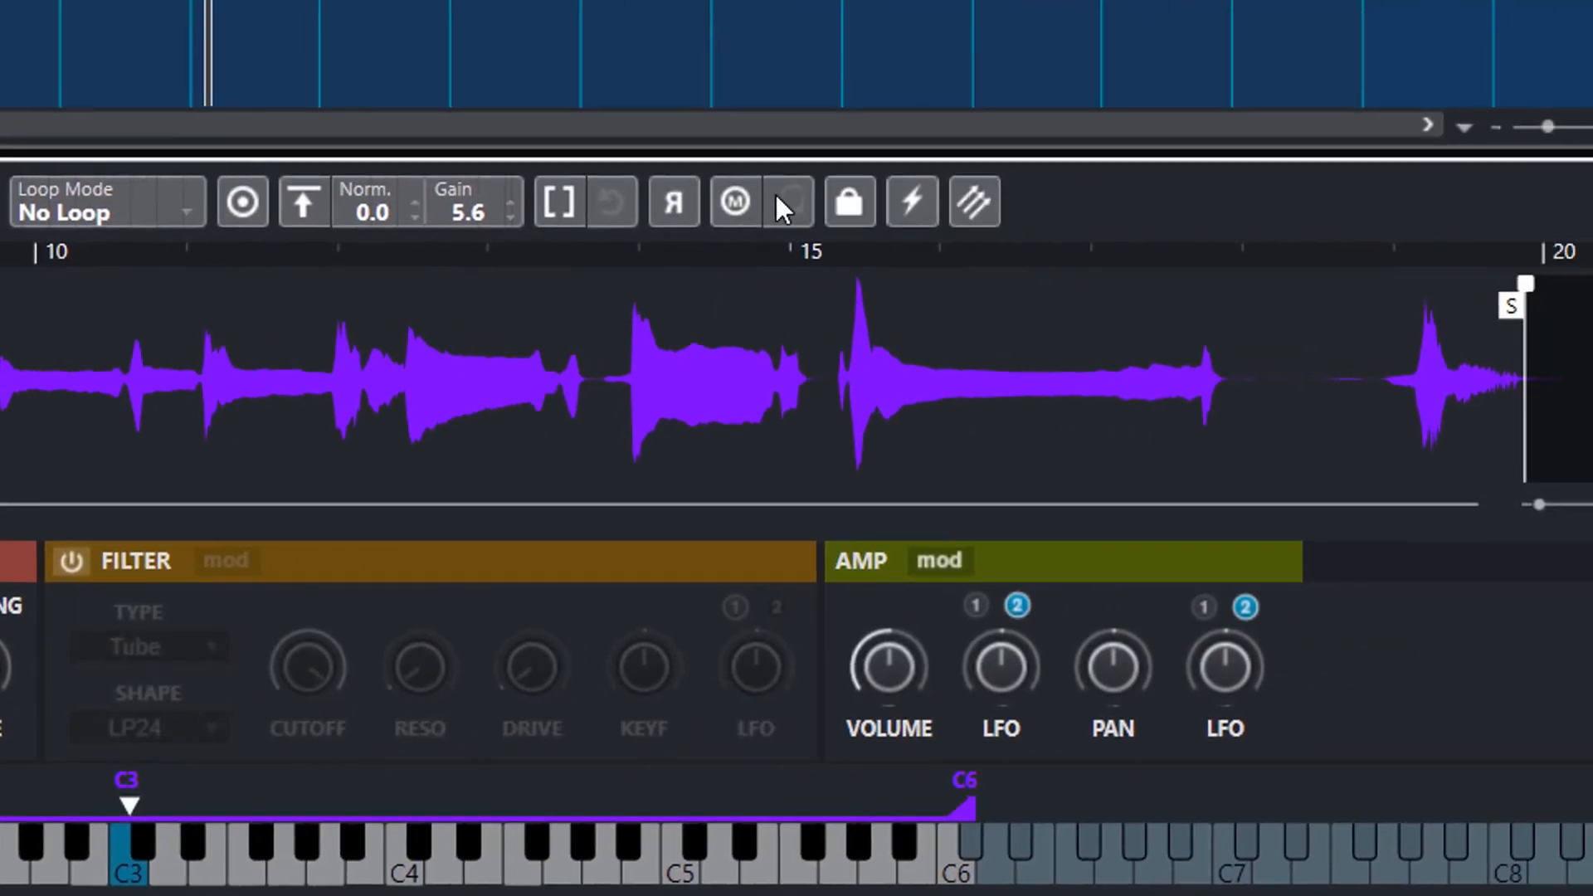
- Enable monophonic mode and legato mode for the sampler track
left_click(734, 199)
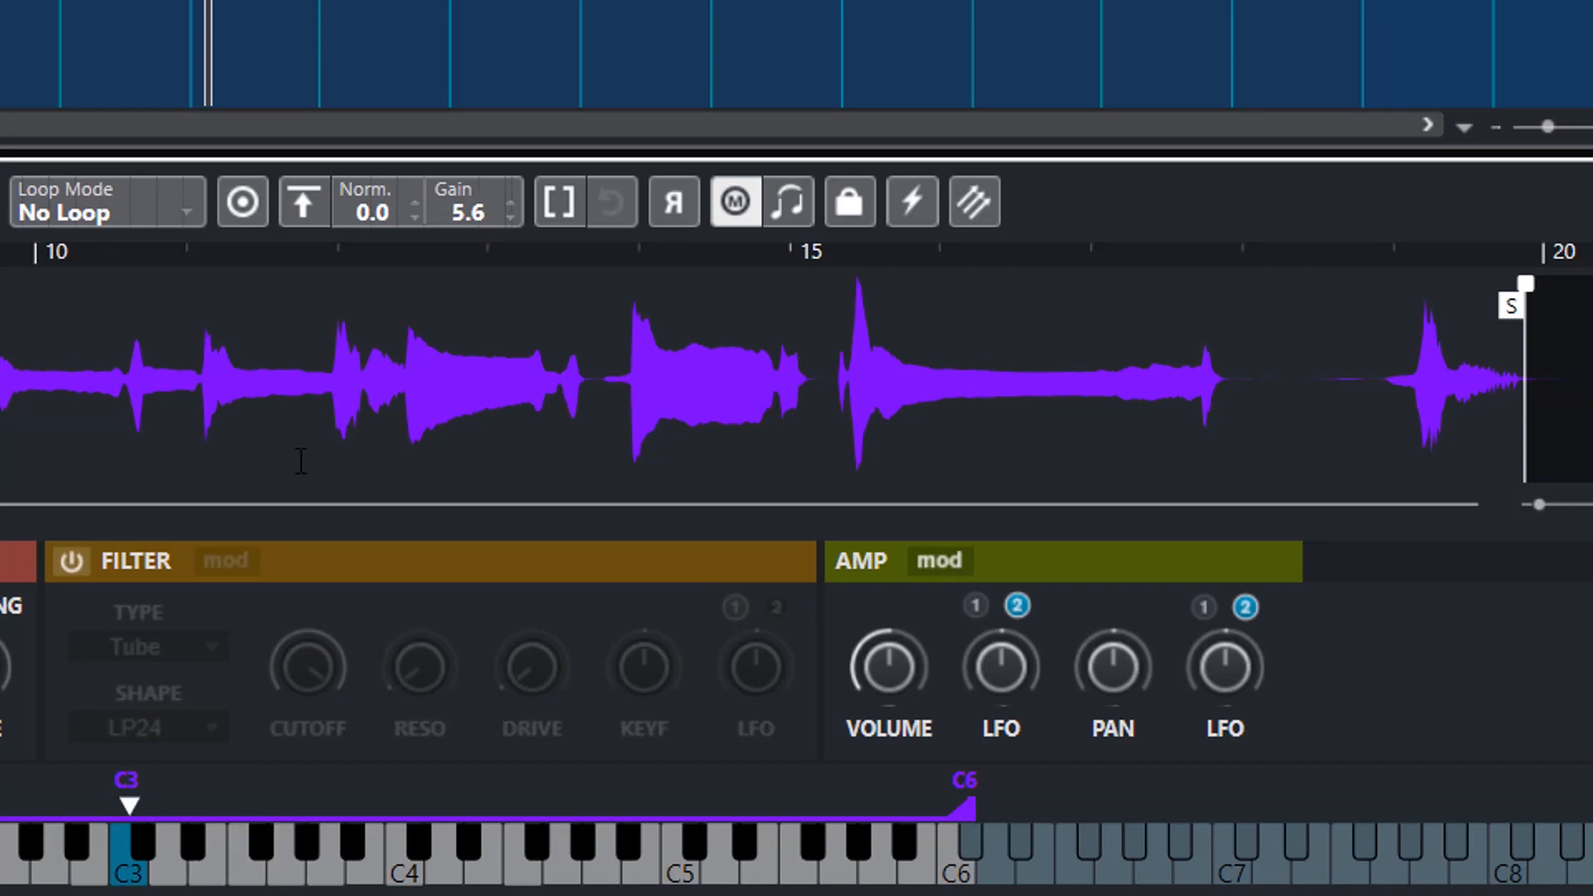
left_click(804, 201)
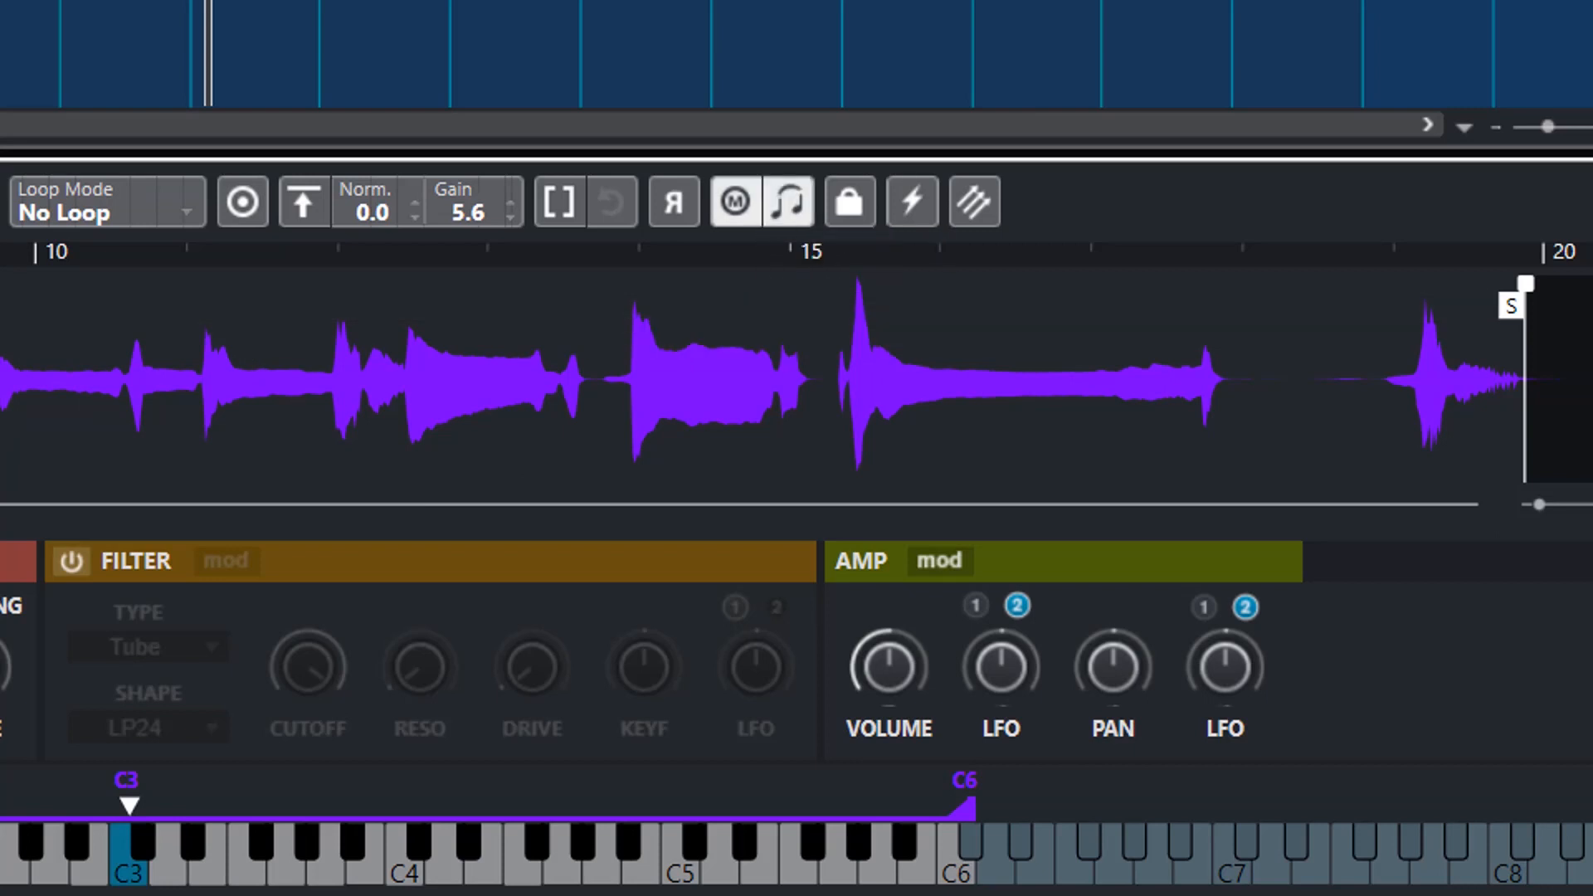